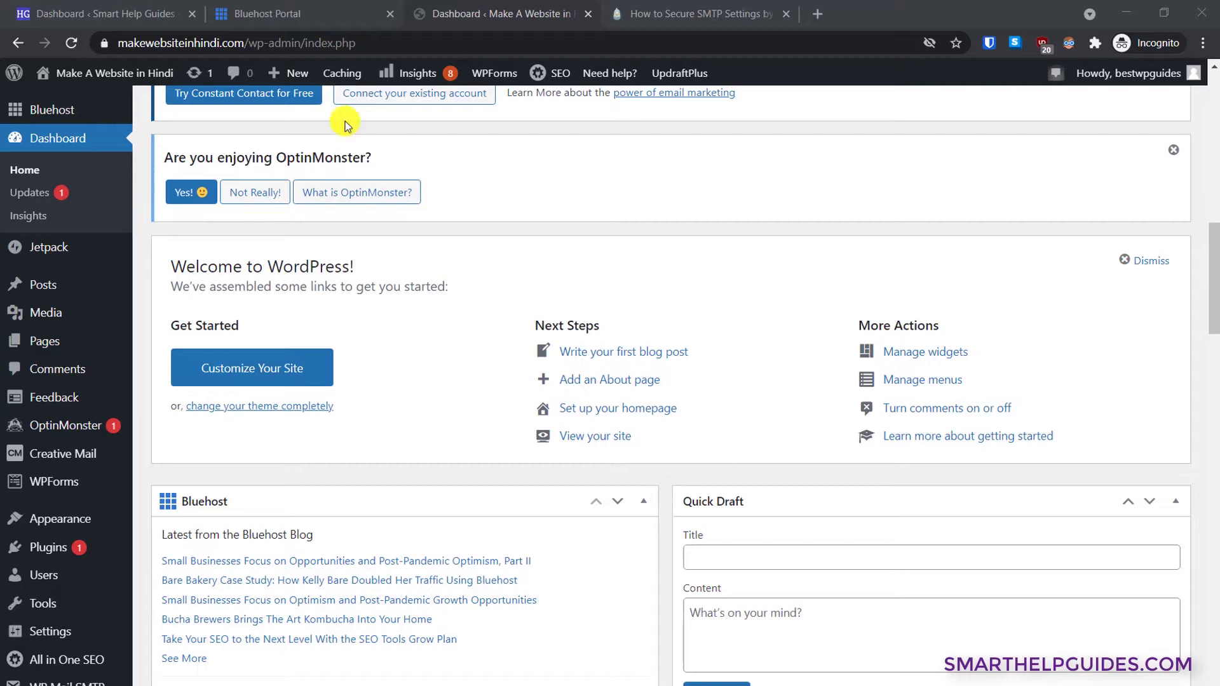
- Glance at the Bluehost hosting portal, then return to the WordPress dashboard
left_click(289, 8)
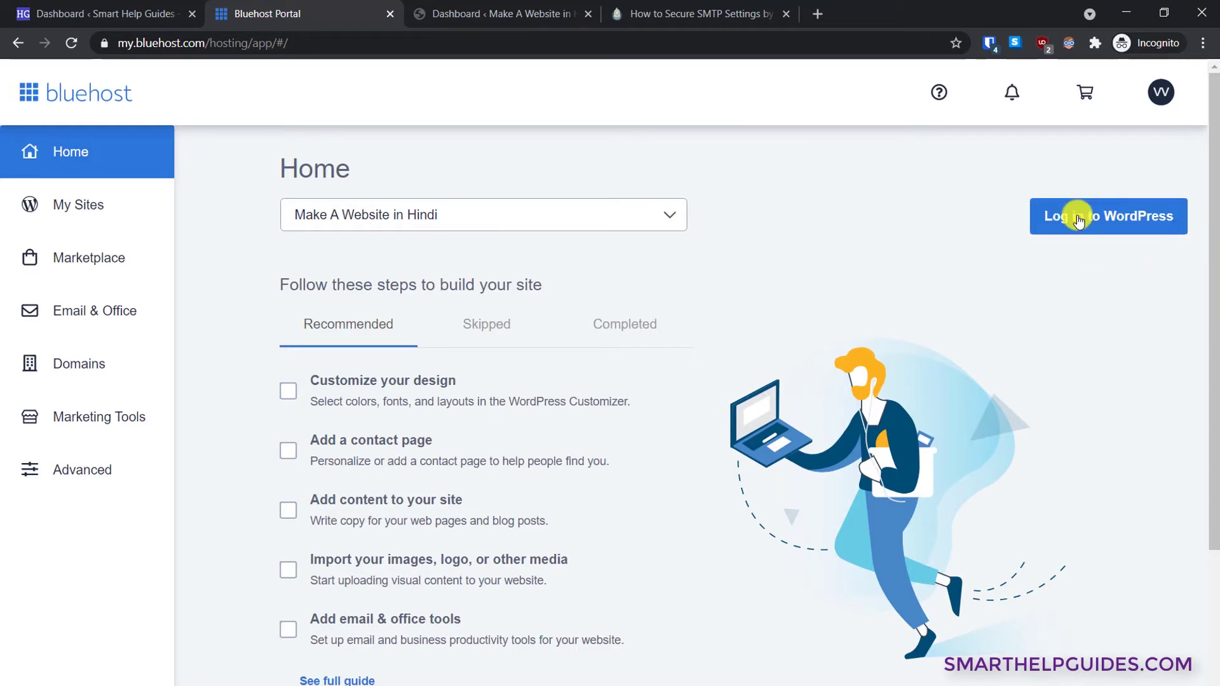
left_click(511, 9)
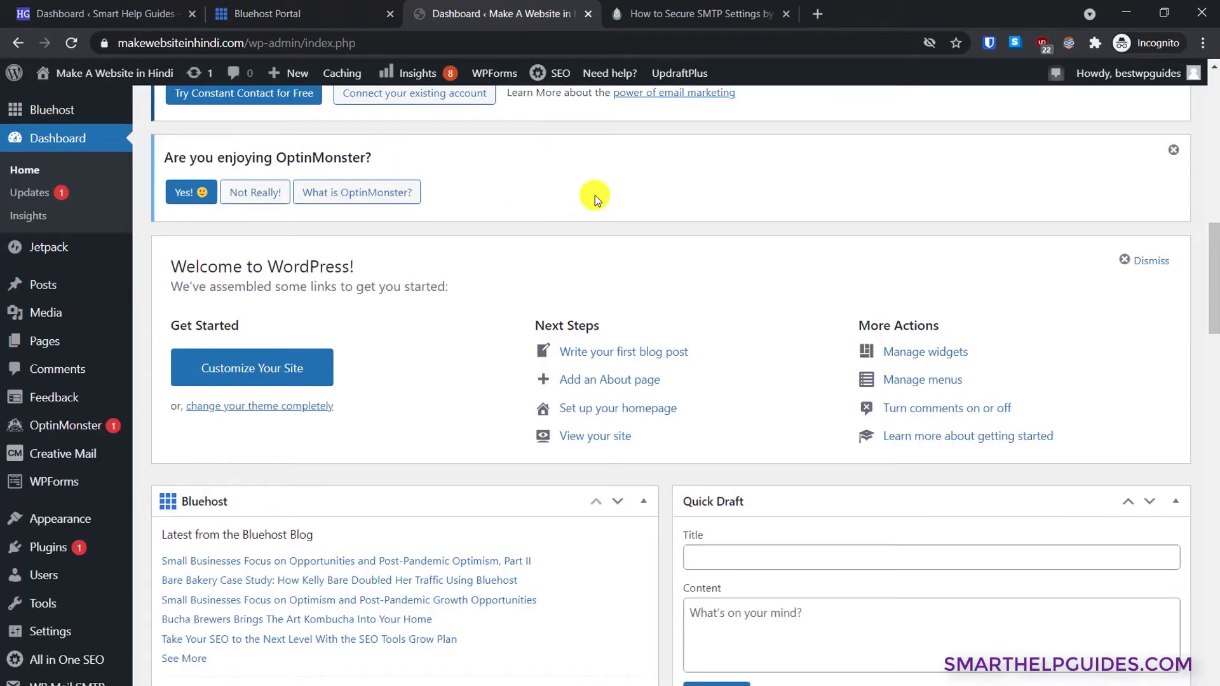
scroll(594, 195, "up", 10)
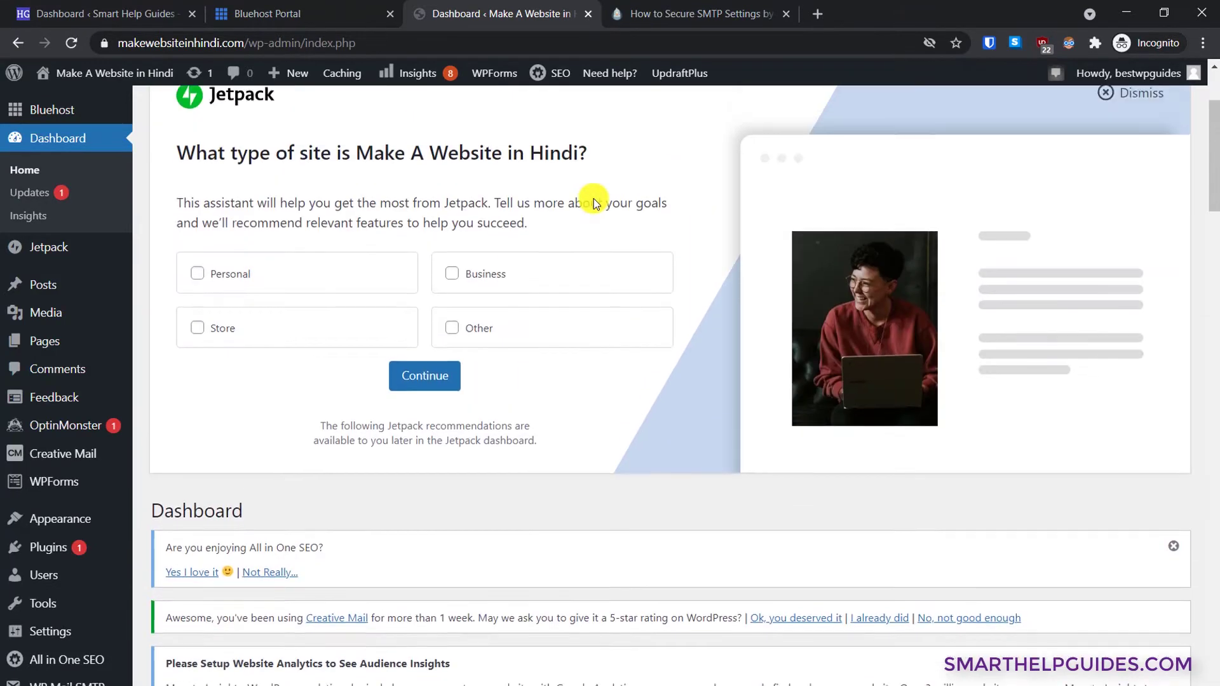
scroll(911, 452, "down", 9)
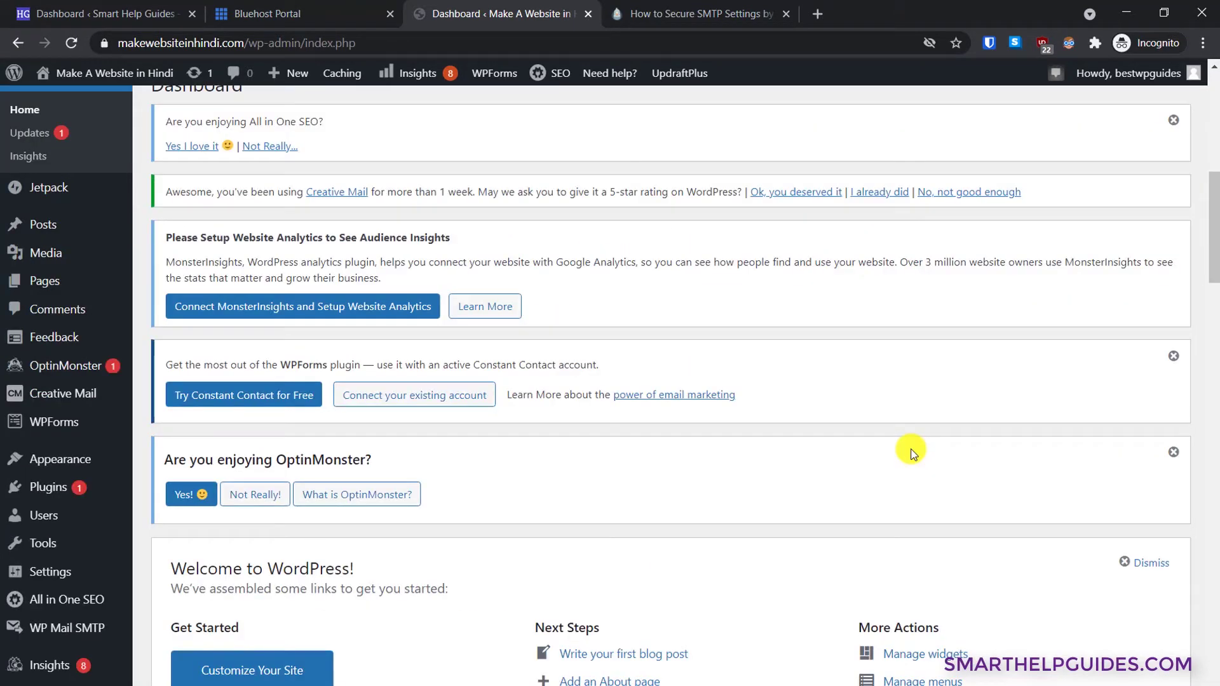
- Search the plugin directory for 'smtp' and confirm WP Mail SMTP by WPForms shows Active
mouse_move(62, 489)
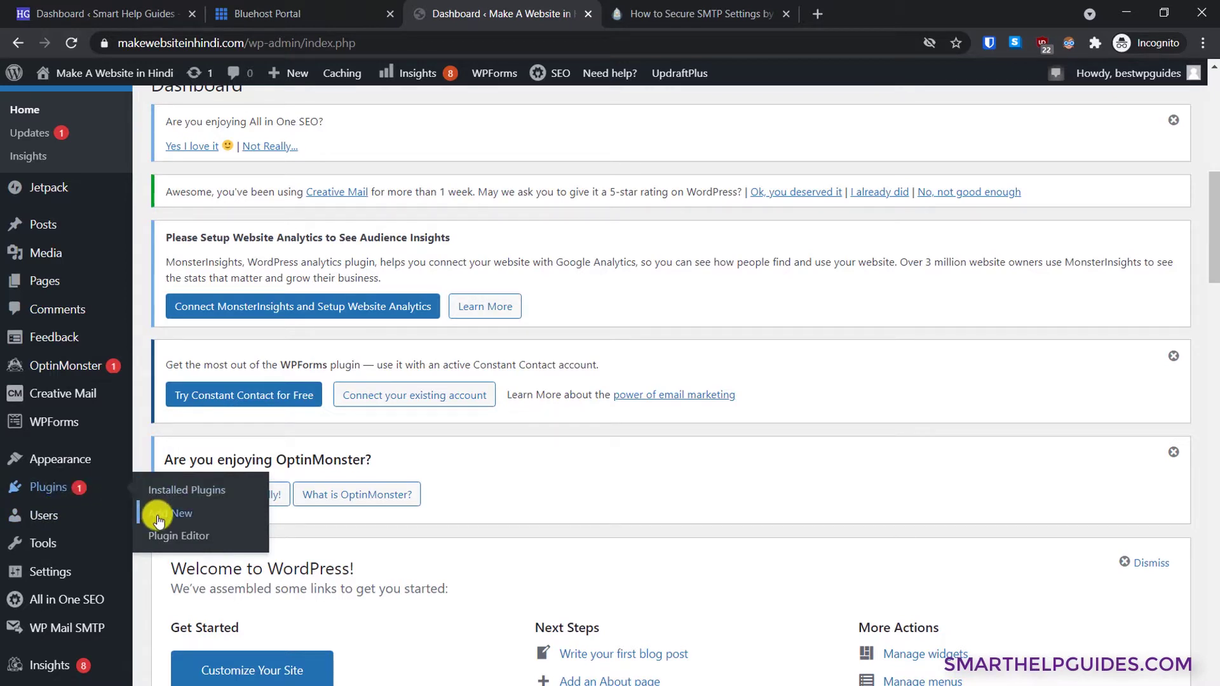
left_click(186, 517)
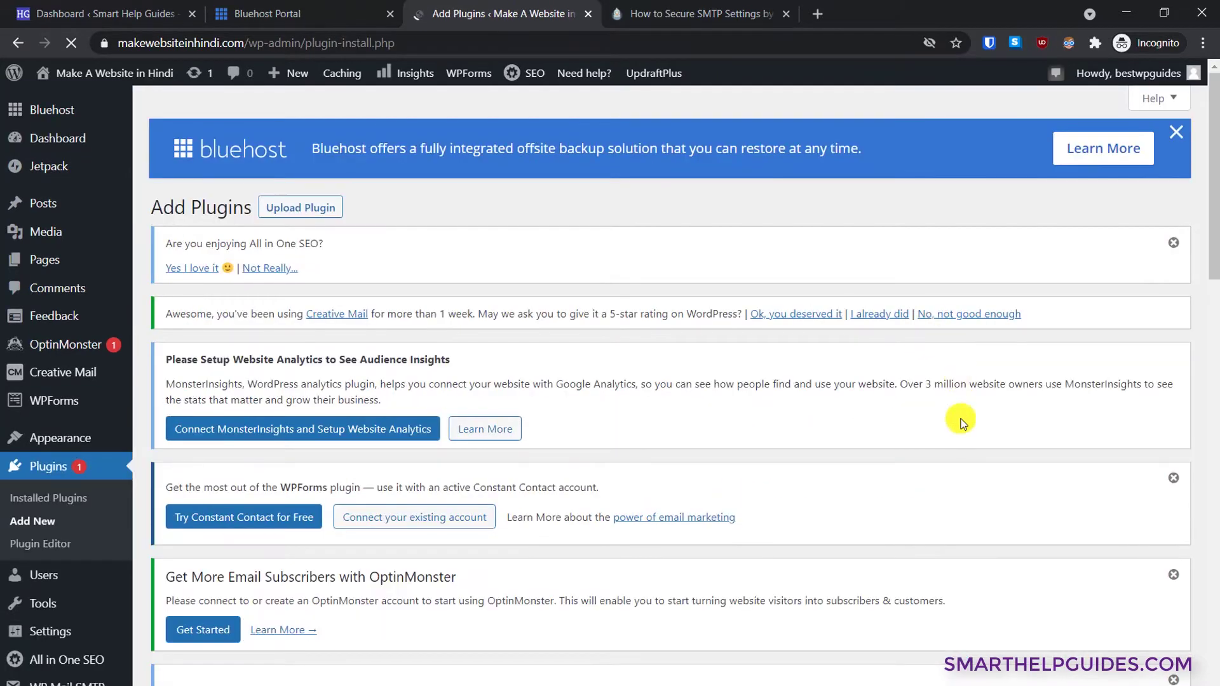
scroll(959, 438, "down", 10)
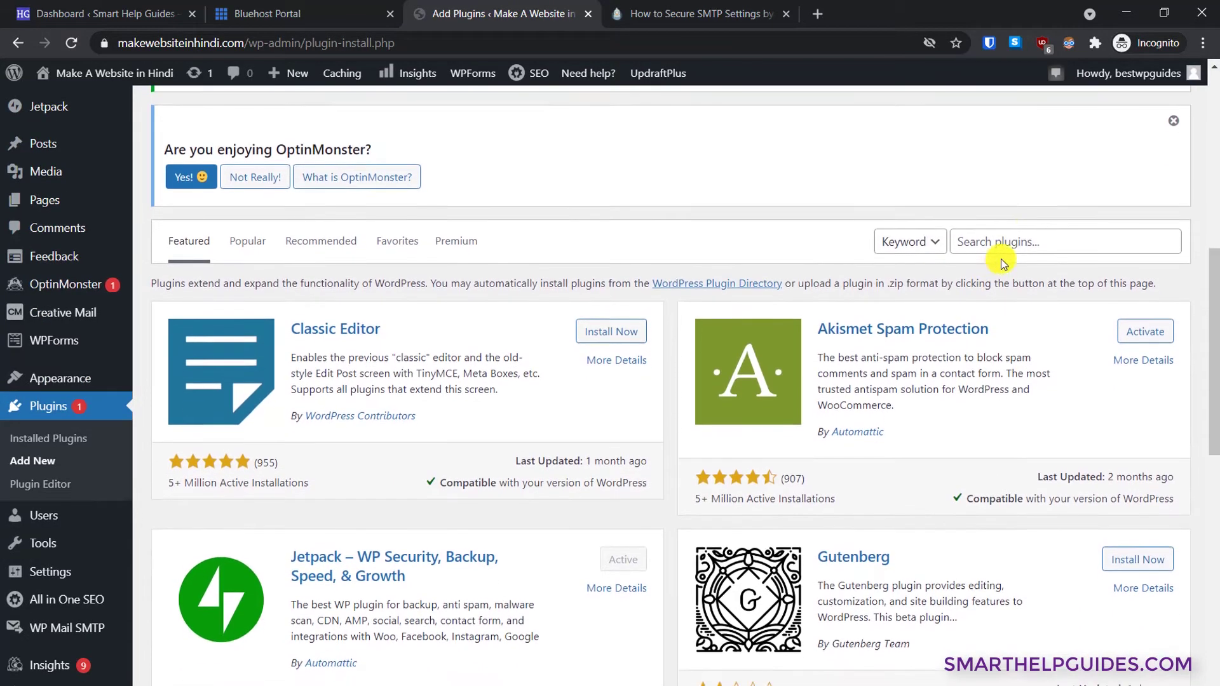
left_click(1035, 232)
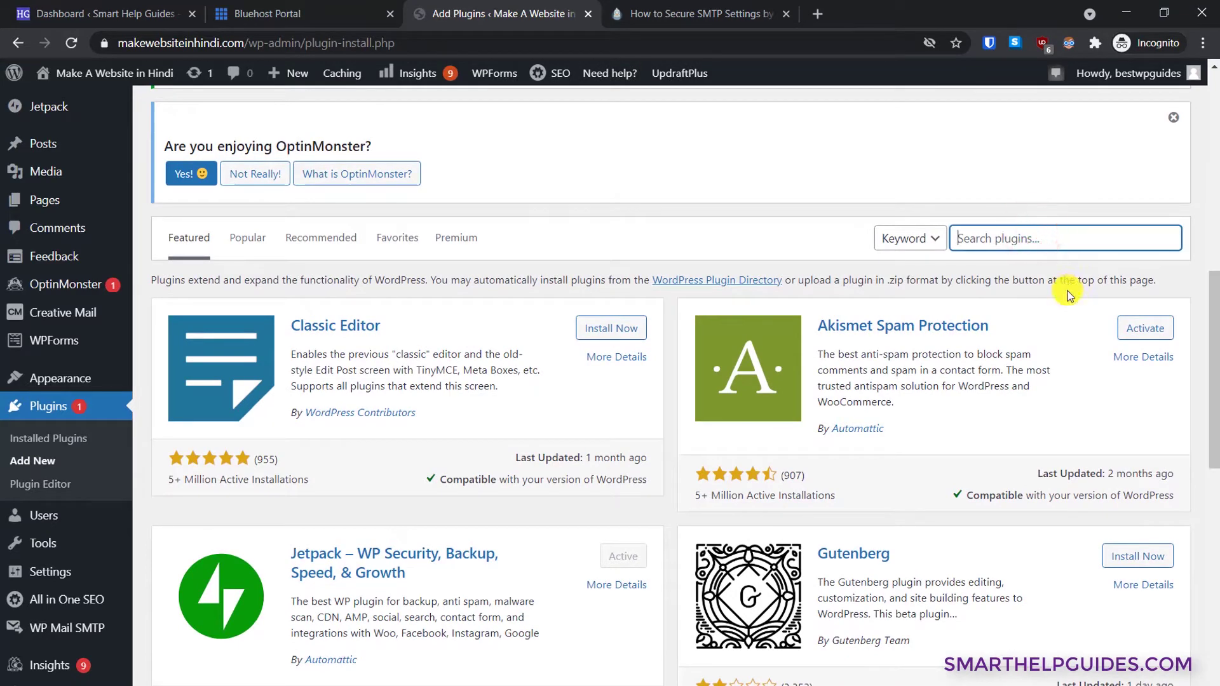
type("smtp")
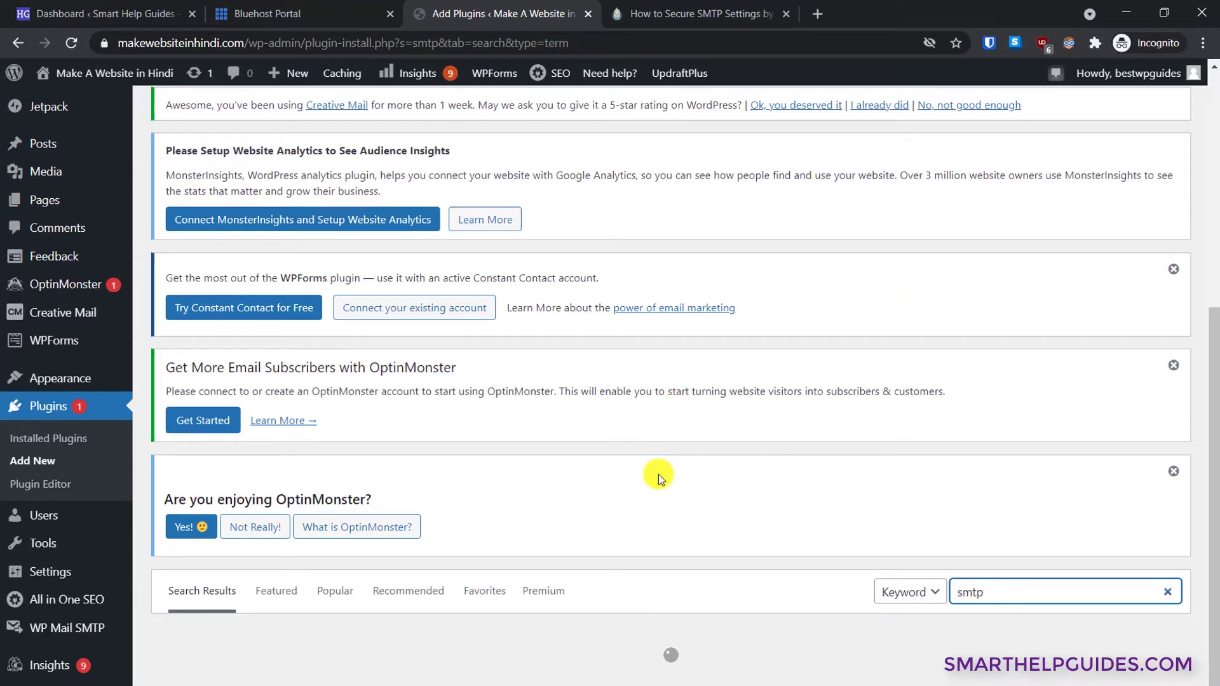
scroll(658, 474, "down", 6)
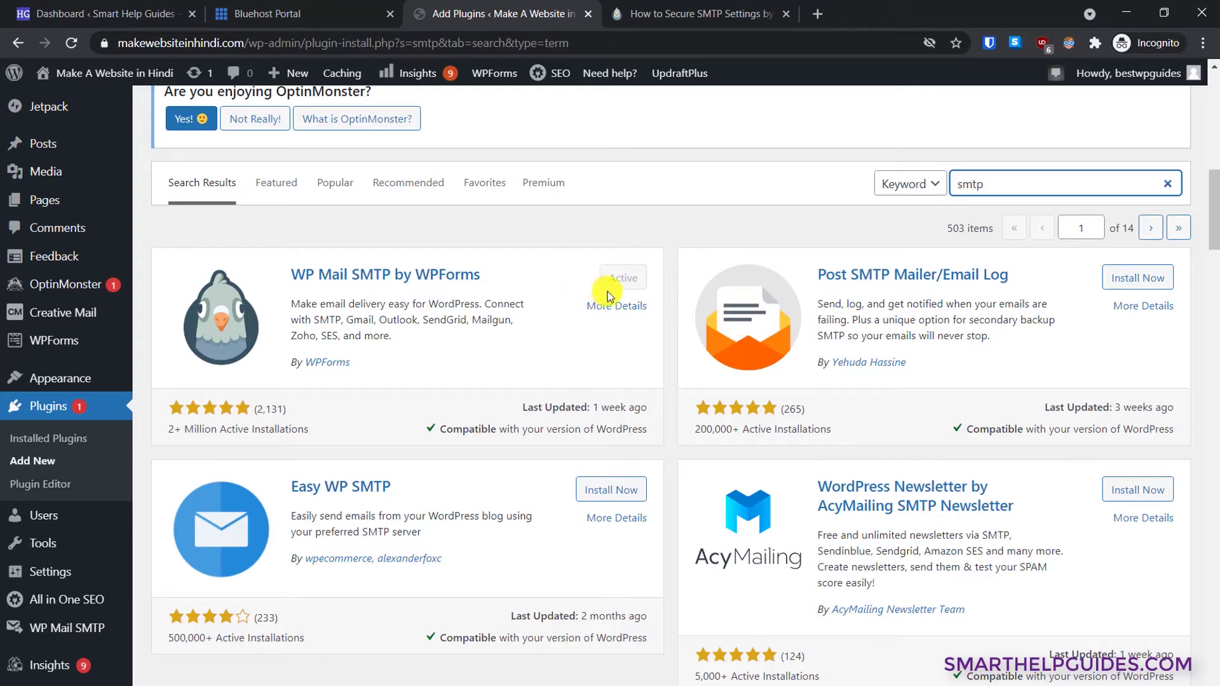
scroll(635, 308, "down", 2)
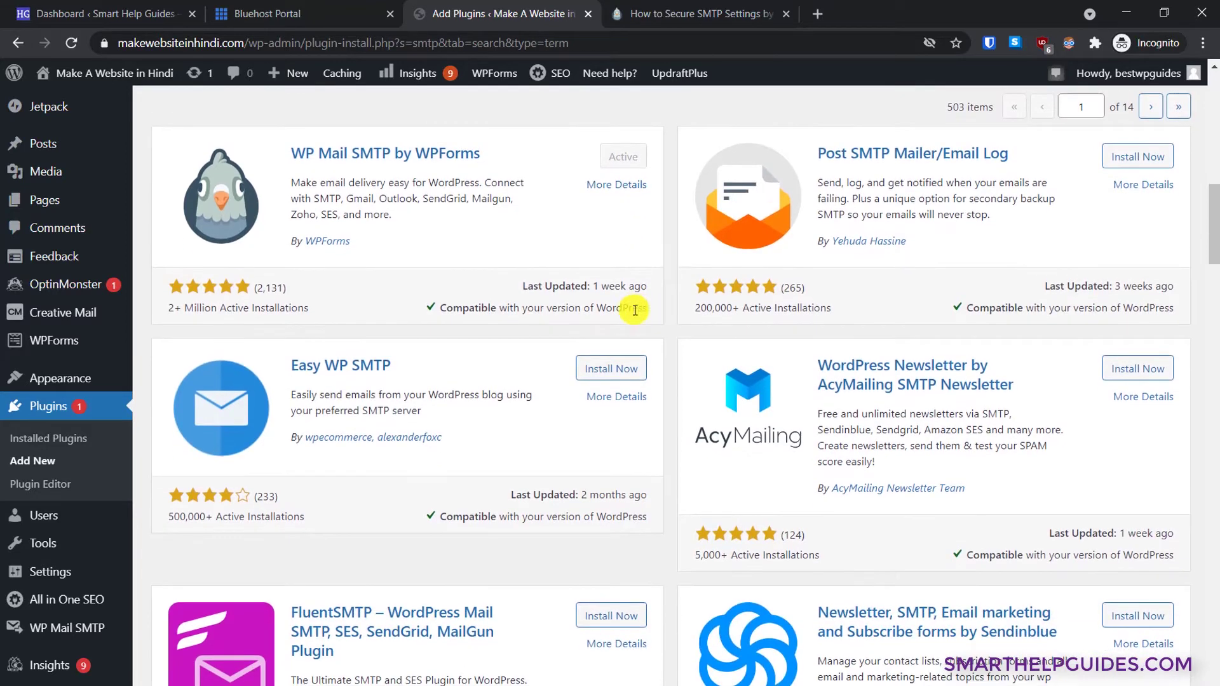
mouse_move(87, 628)
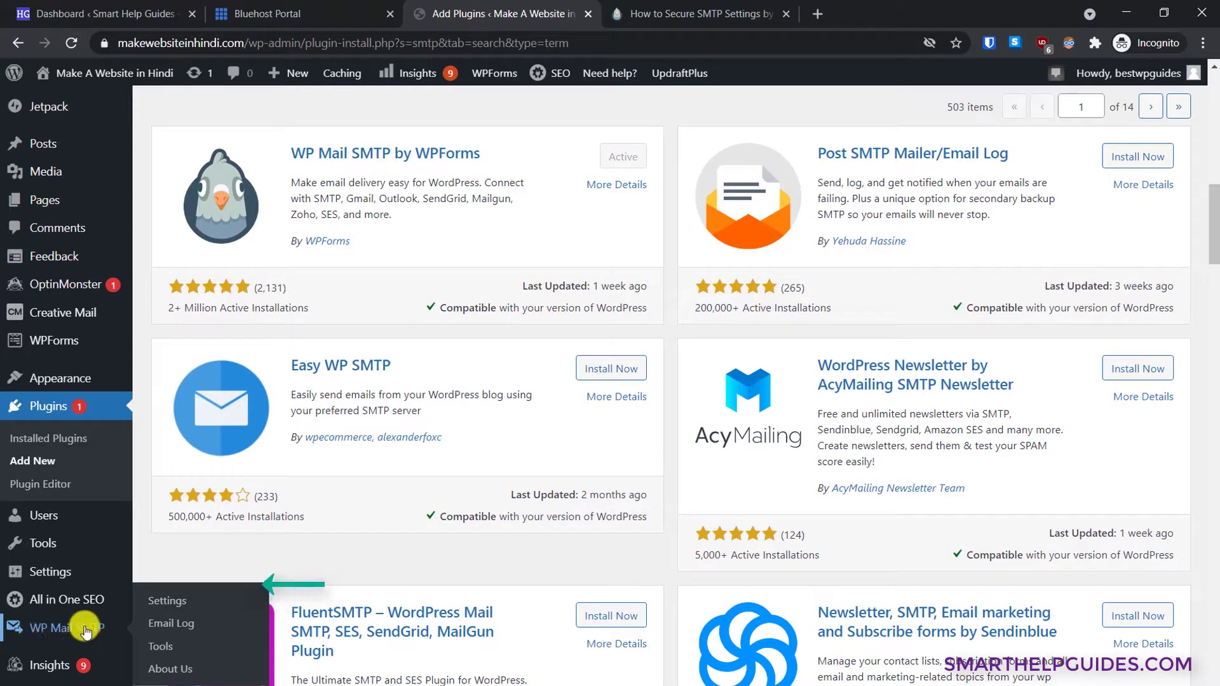
- In WP Mail SMTP settings, choose Other SMTP as the mailer and review its empty fields
left_click(169, 603)
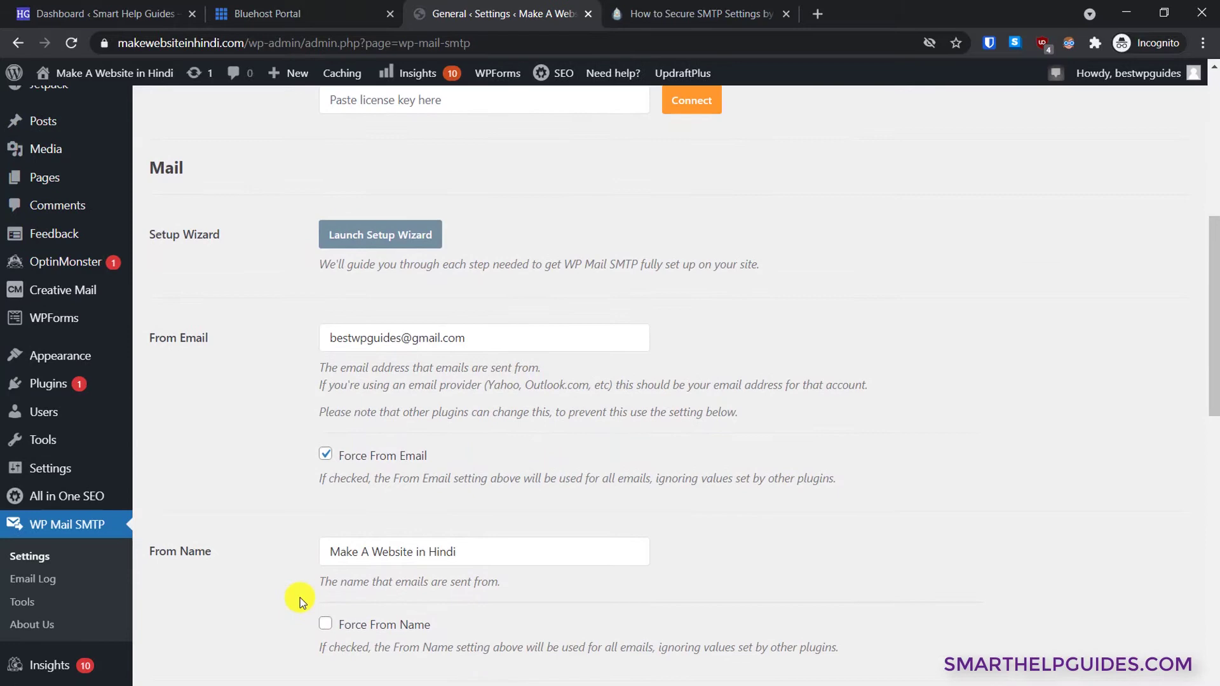
scroll(300, 597, "down", 2)
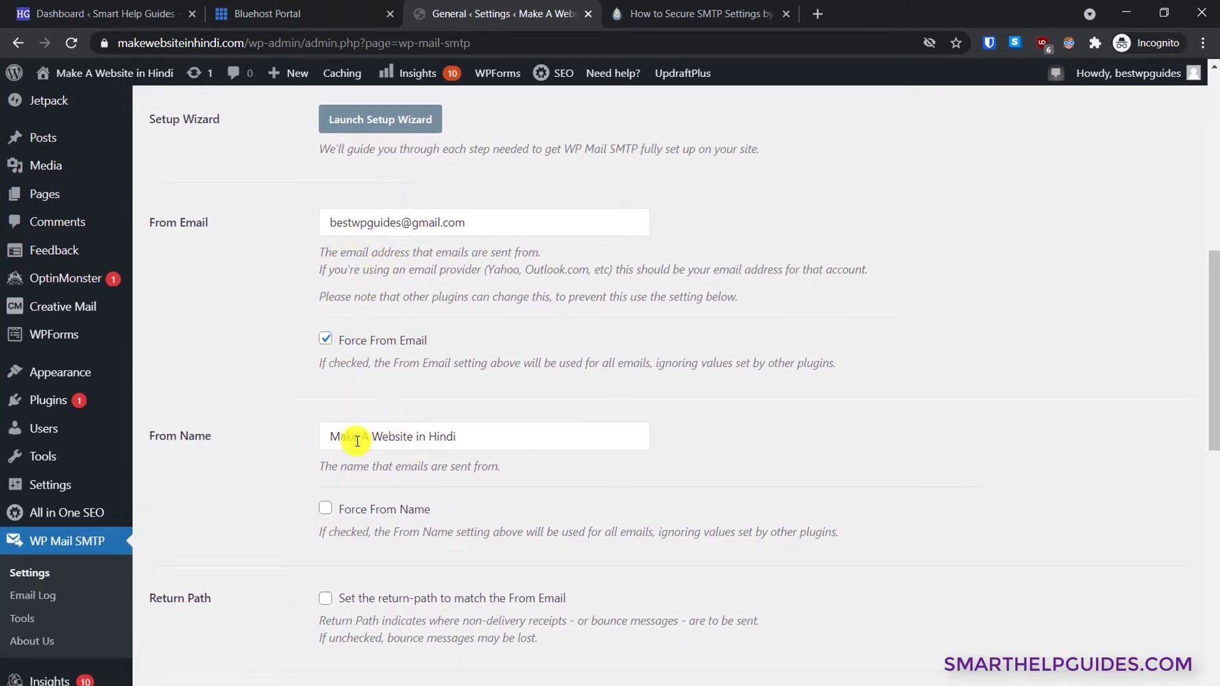
scroll(425, 464, "down", 5)
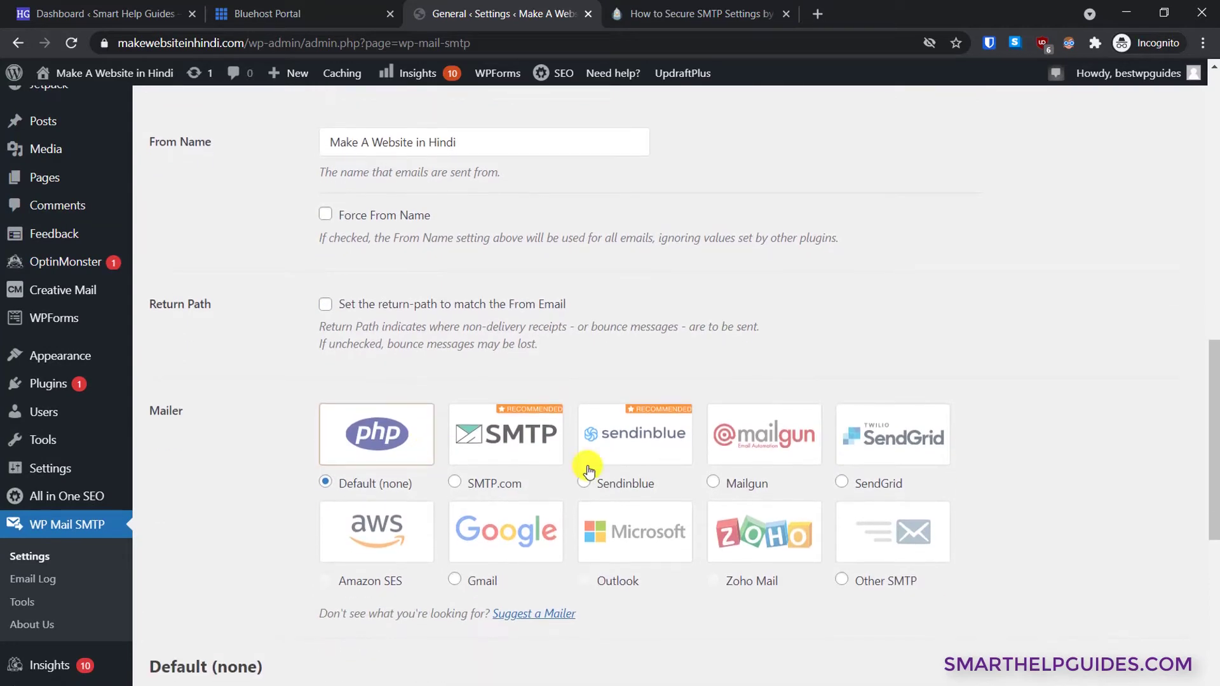
left_click(861, 584)
scroll(866, 580, "down", 8)
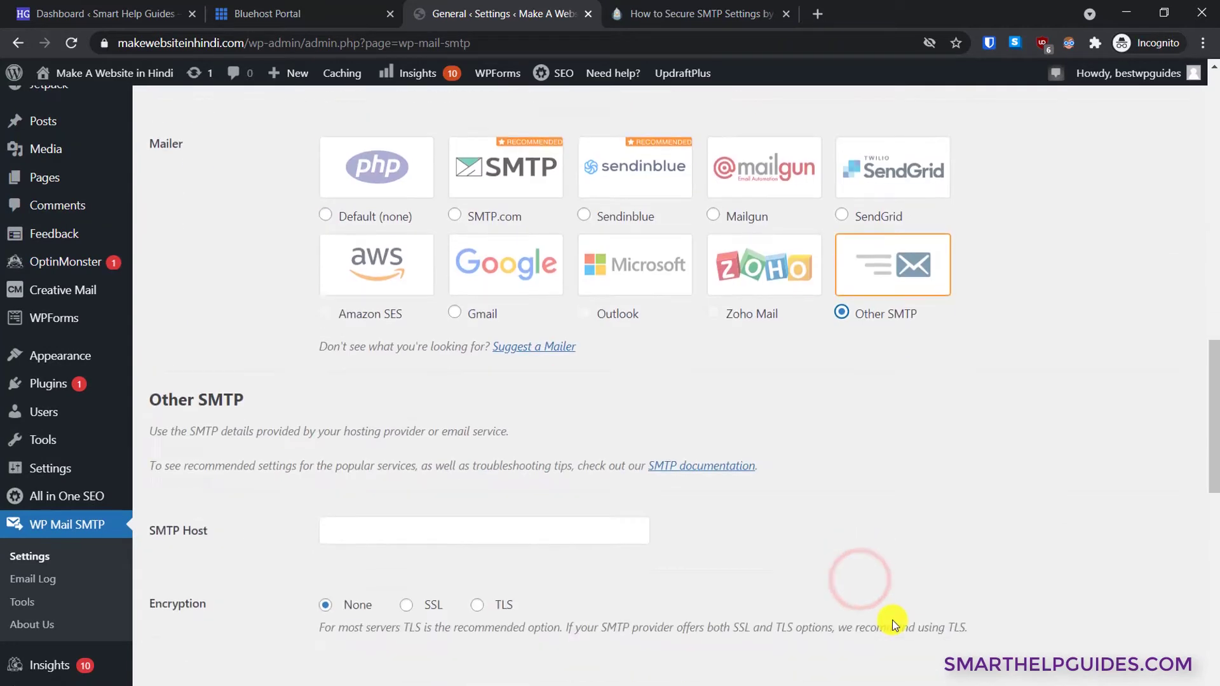
scroll(861, 404, "down", 2)
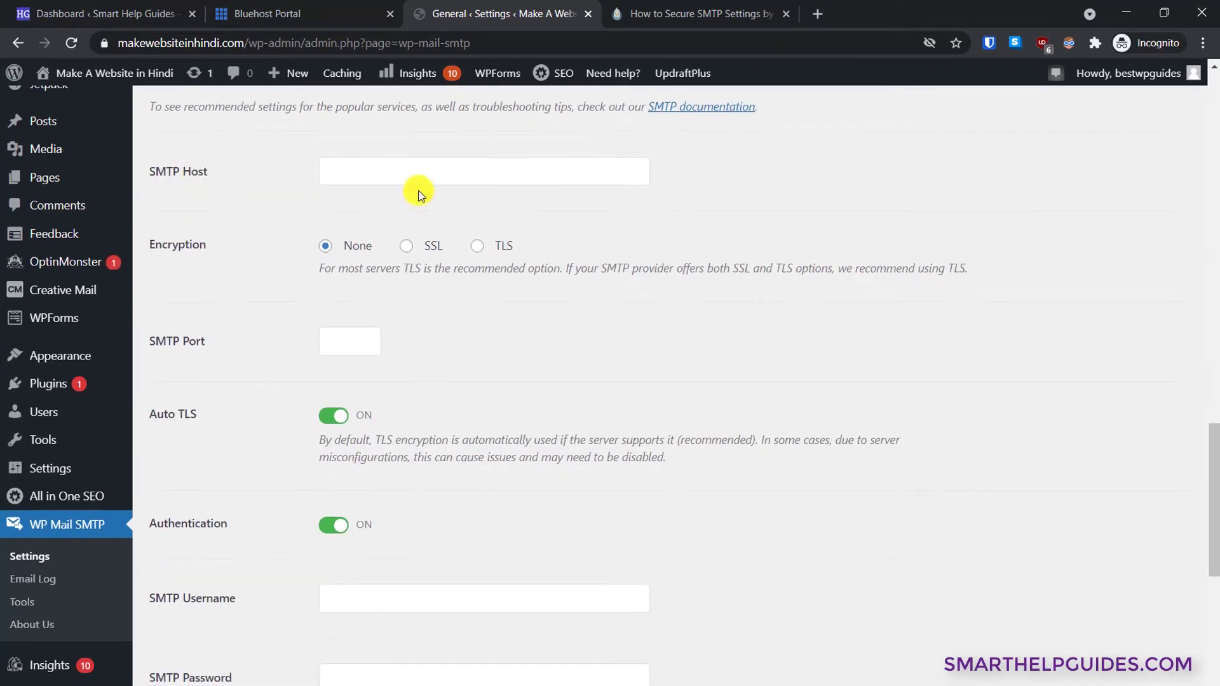
scroll(426, 211, "down", 3)
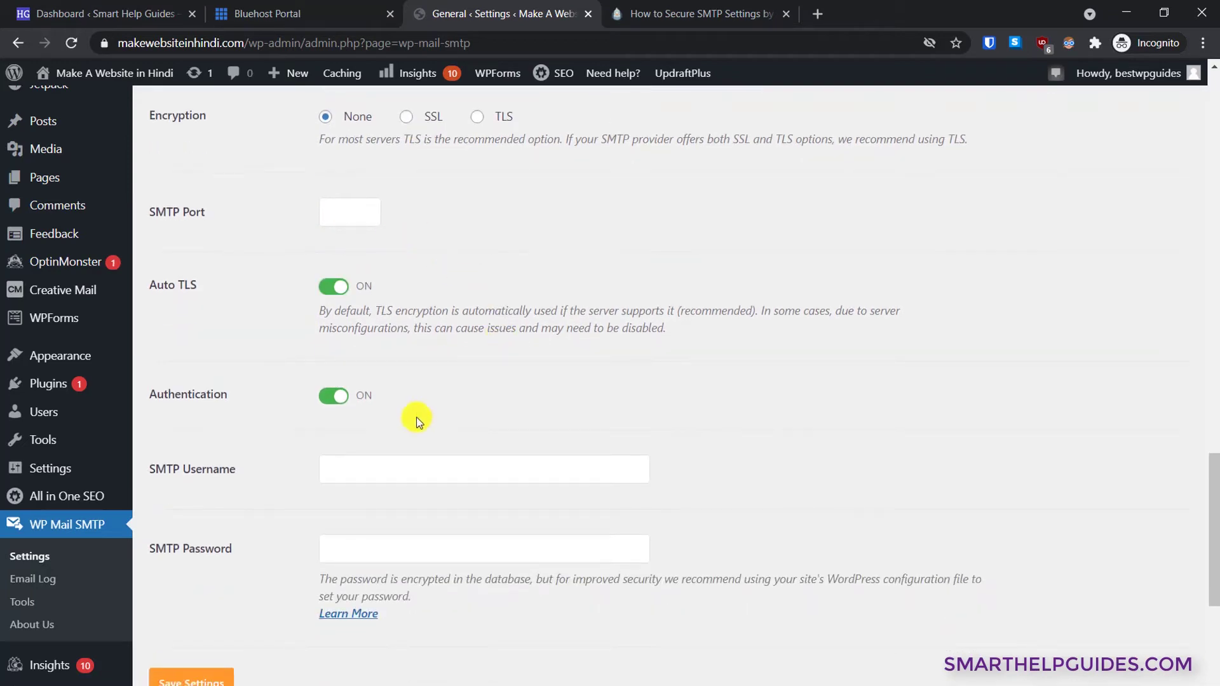
scroll(517, 479, "up", 8)
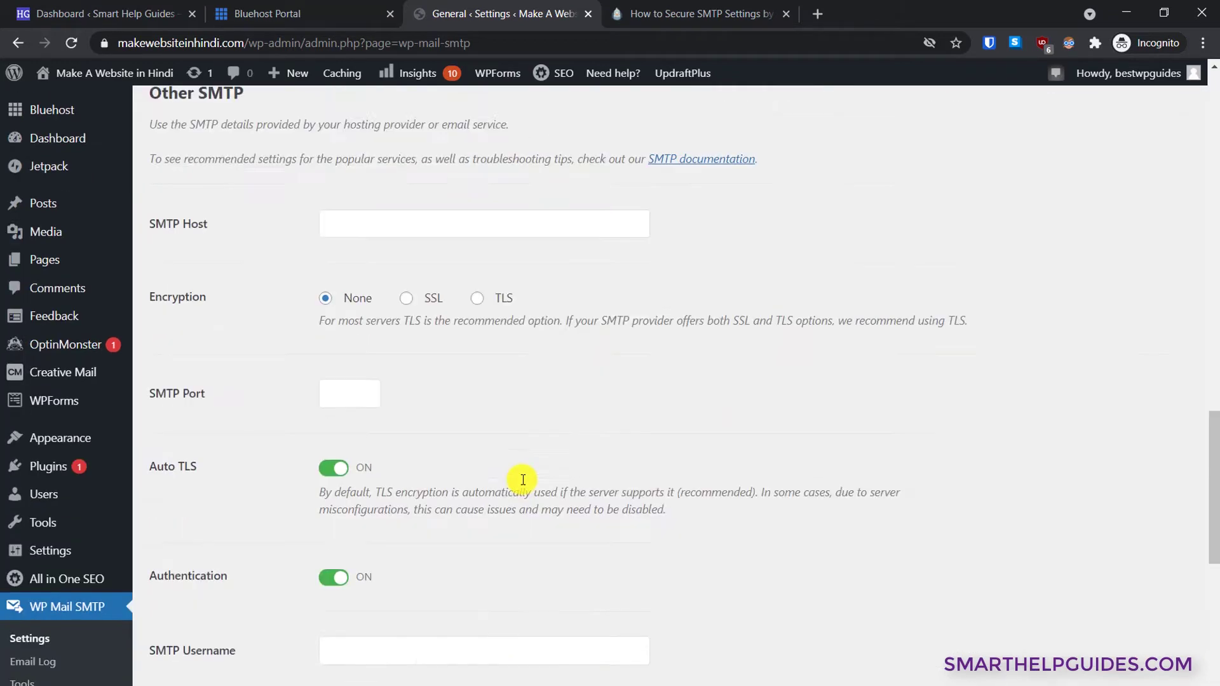
- Open the Email Accounts list from Bluehost's advanced cPanel tools
left_click(309, 6)
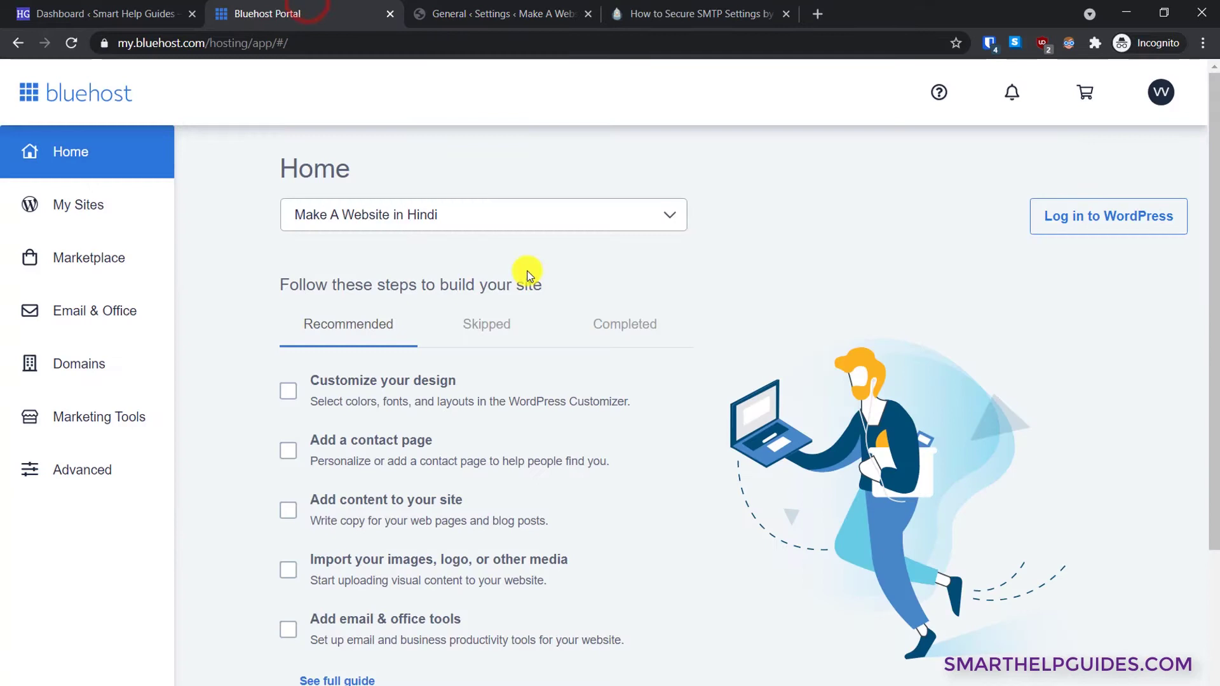
left_click(89, 472)
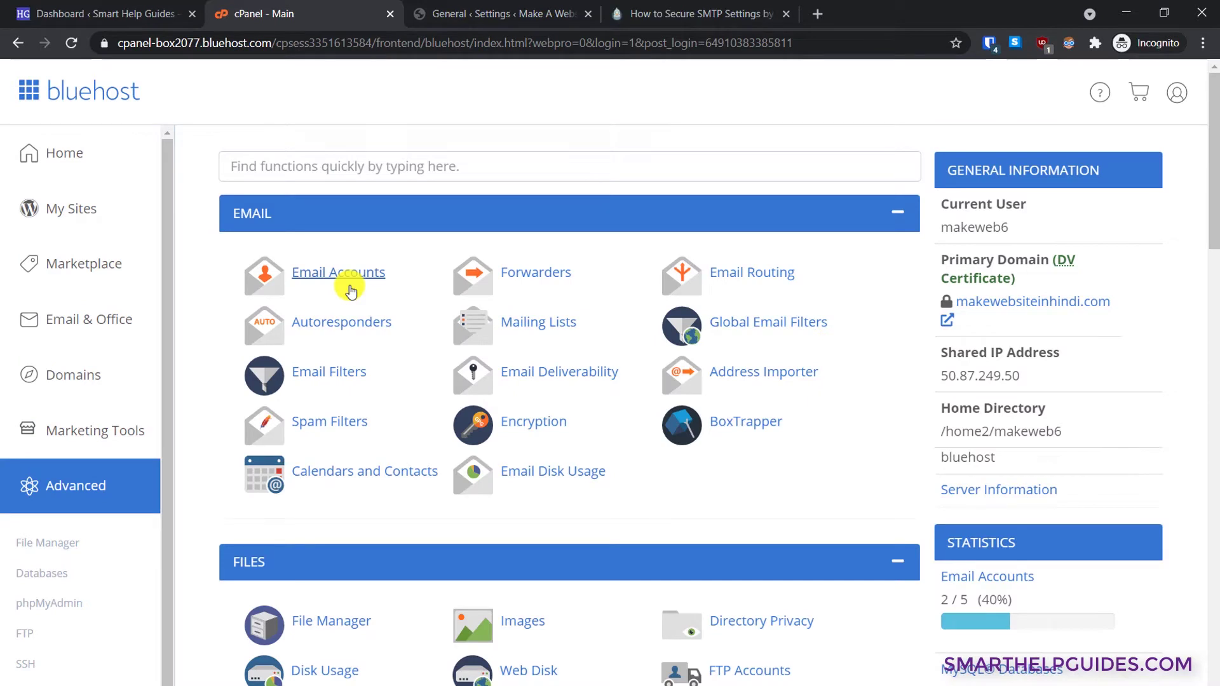
left_click(346, 279)
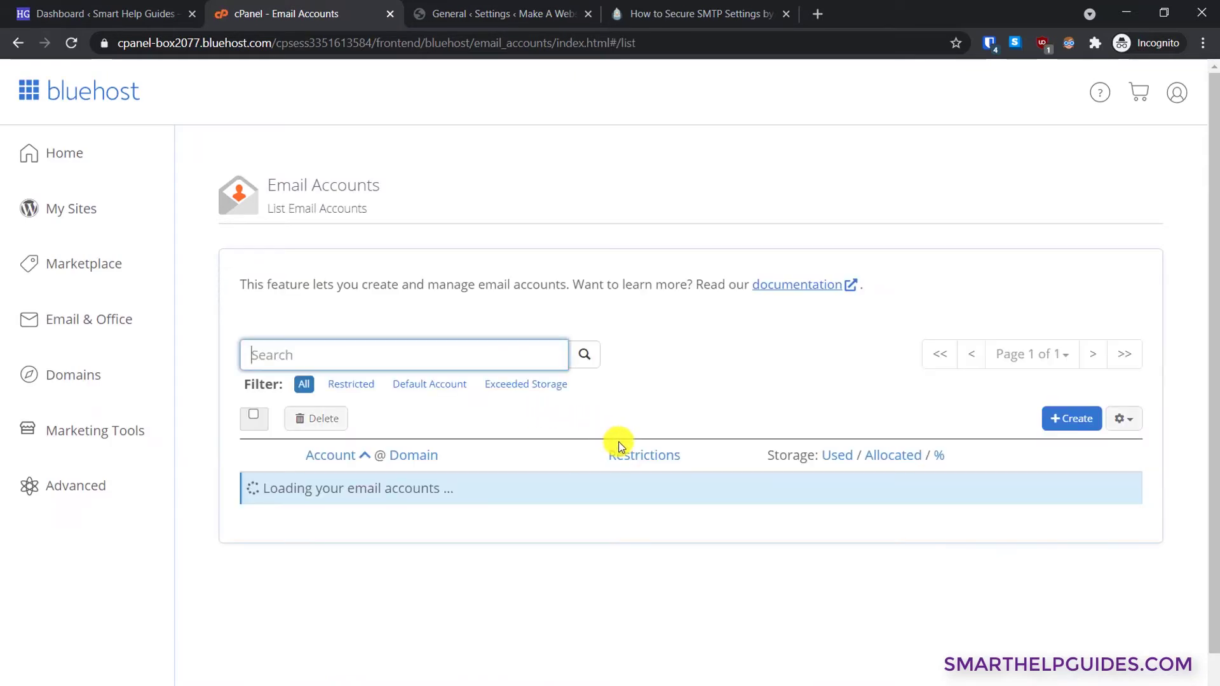
scroll(1055, 356, "down", 1)
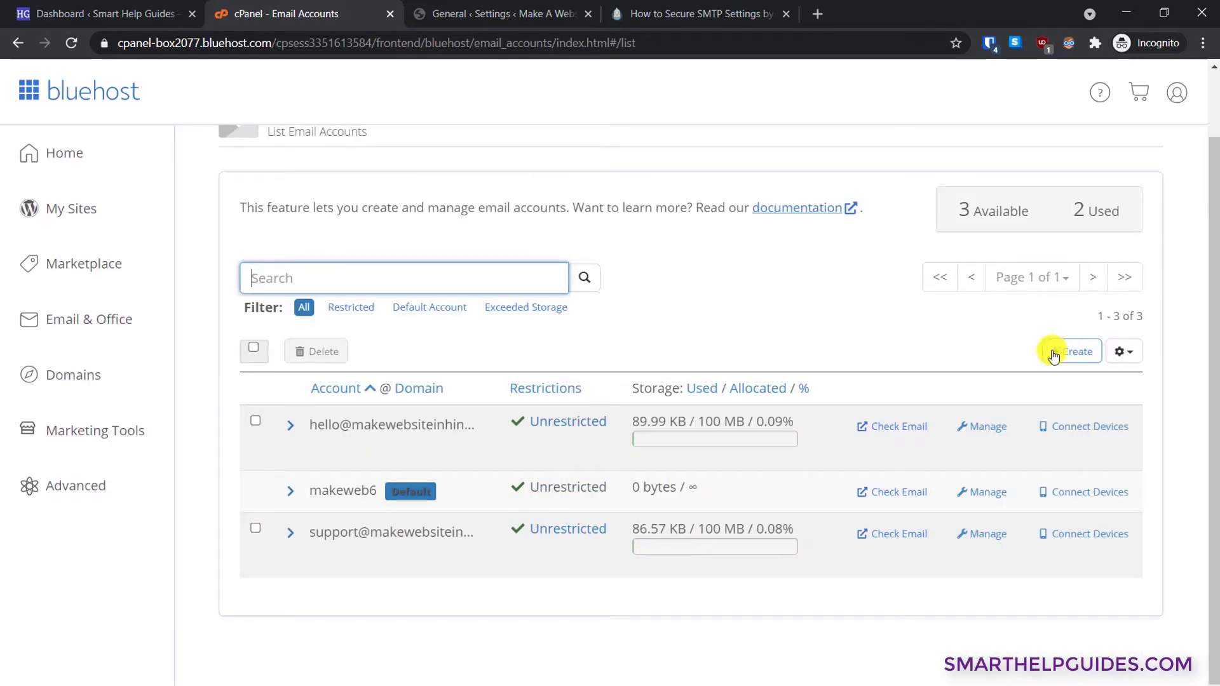
- Create the 'info' email account with a generated strong password, copying that password
left_click(1063, 351)
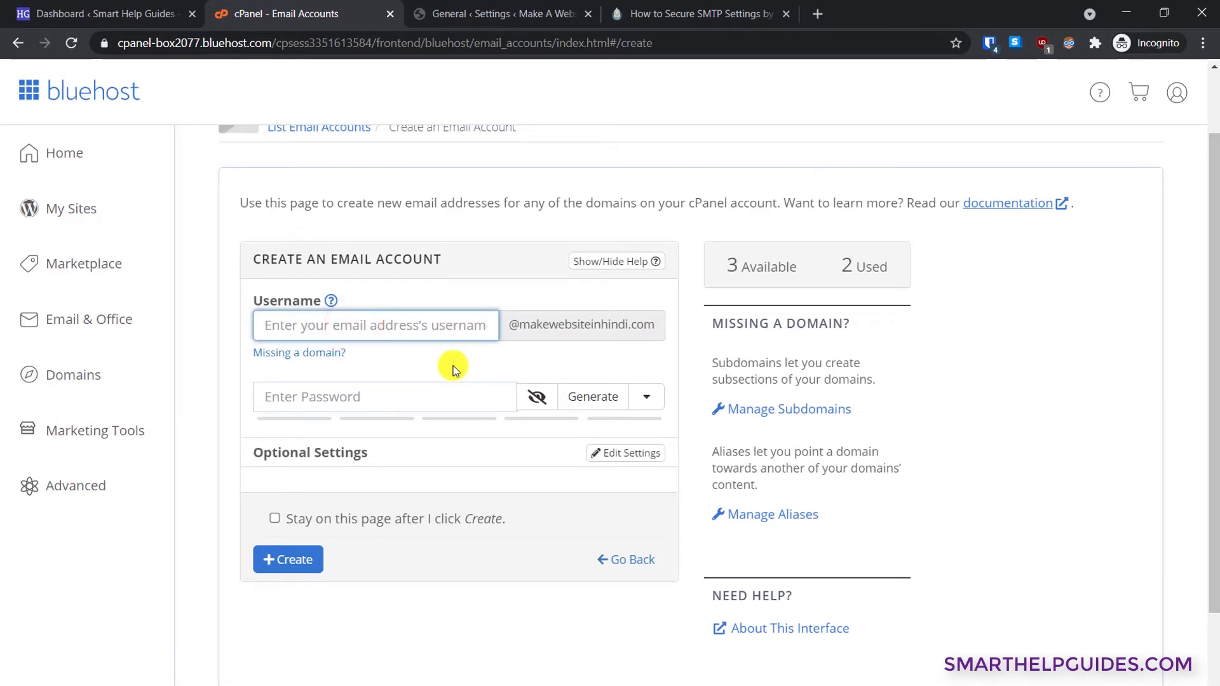
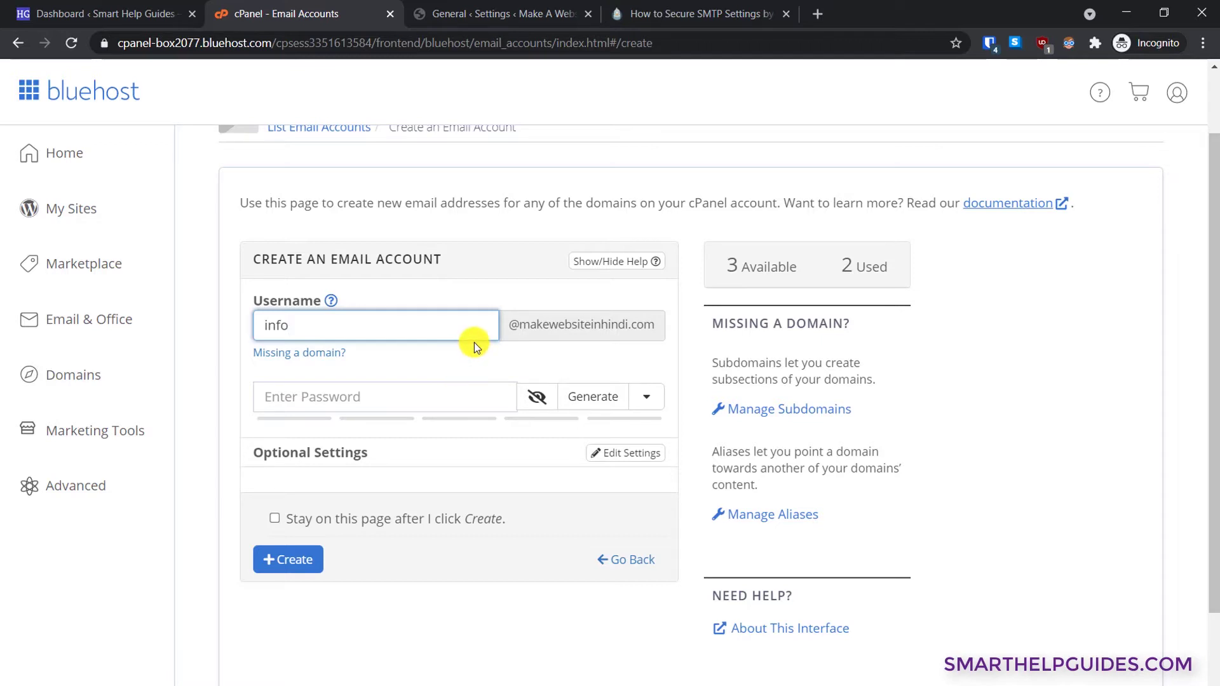
left_click(396, 385)
left_click(591, 397)
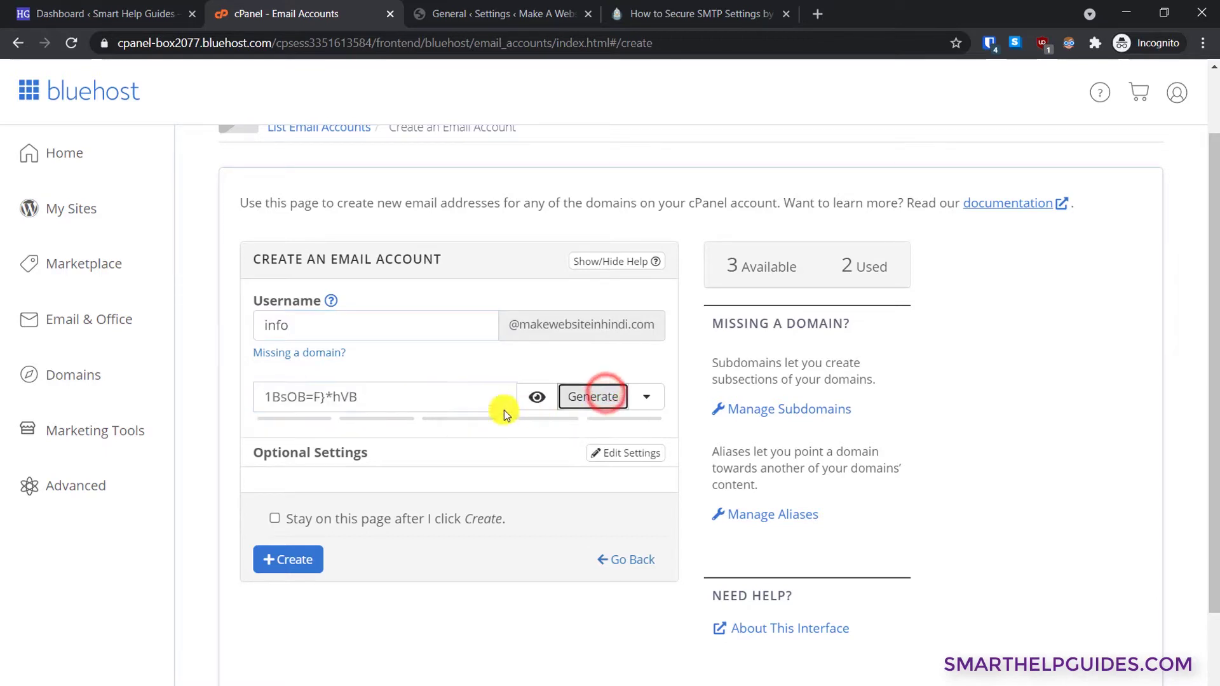
triple_click(435, 400)
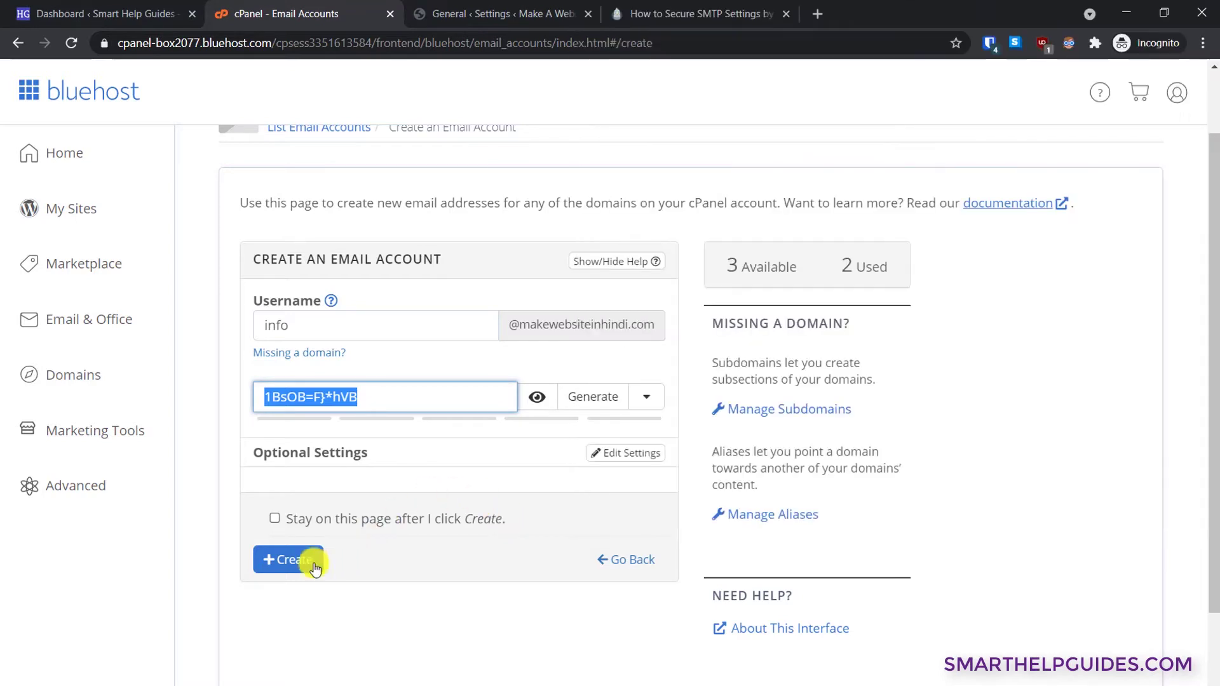
left_click(275, 559)
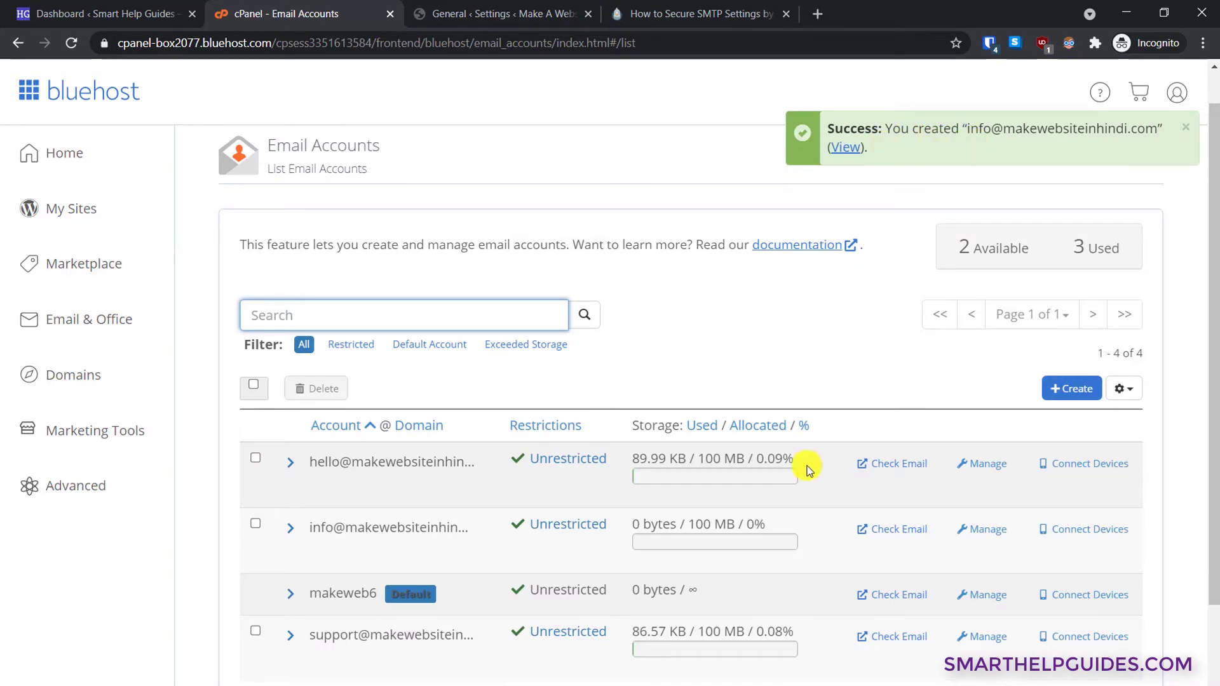
scroll(795, 493, "down", 2)
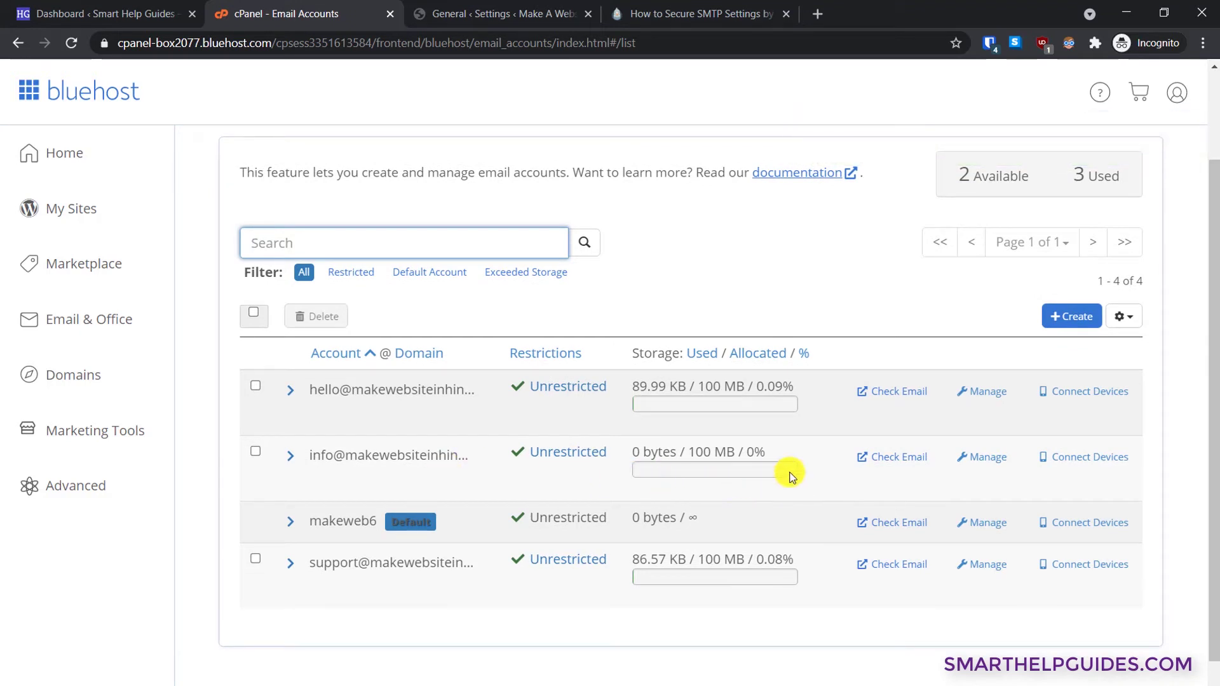
scroll(795, 477, "down", 1)
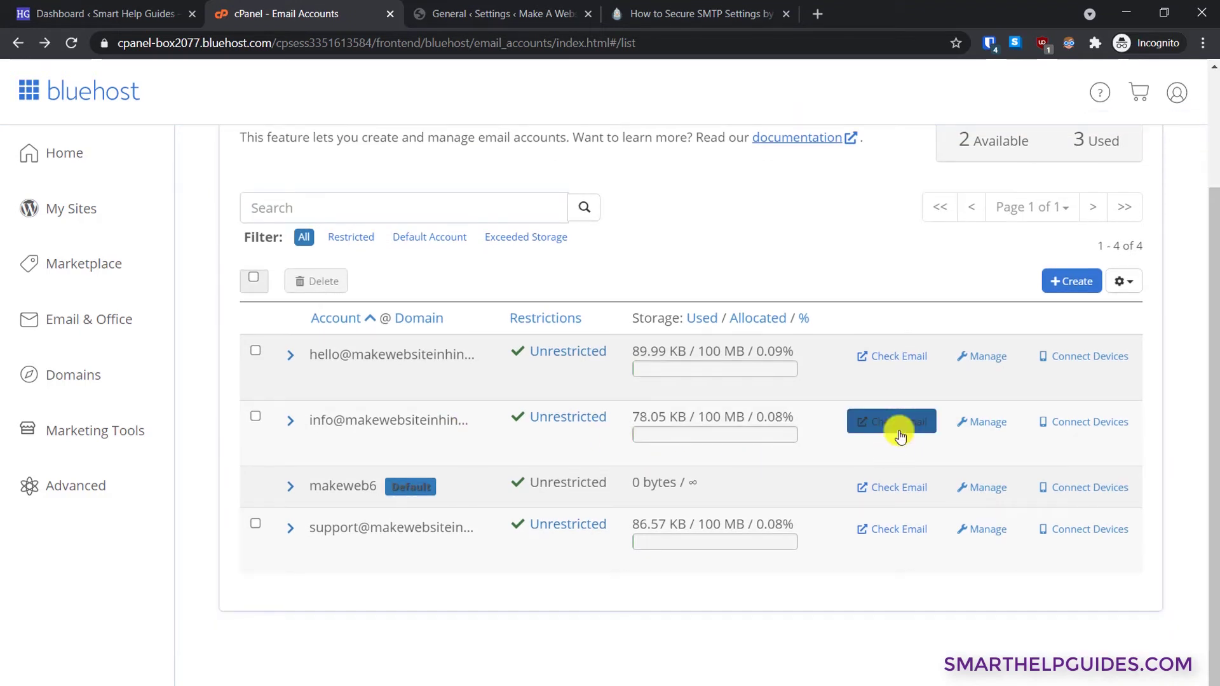
- In the info account's Roundcube webmail, read the client configuration email listing SMTP port 465
left_click(900, 436)
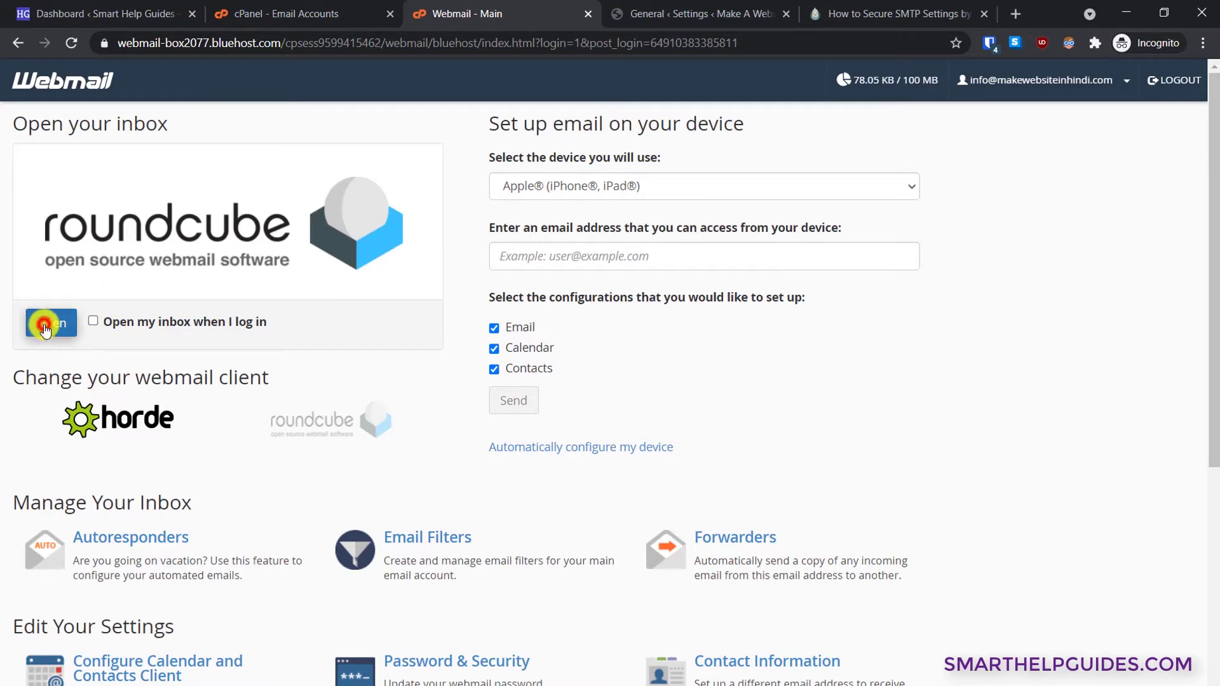
left_click(45, 328)
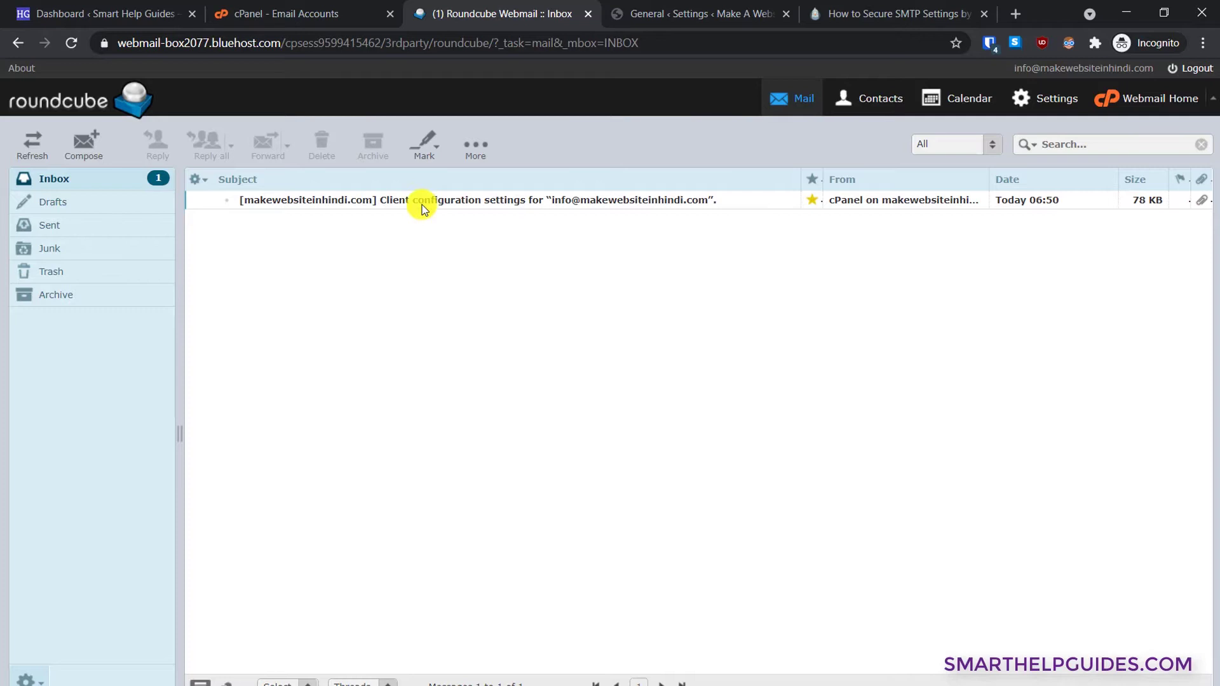
double_click(422, 202)
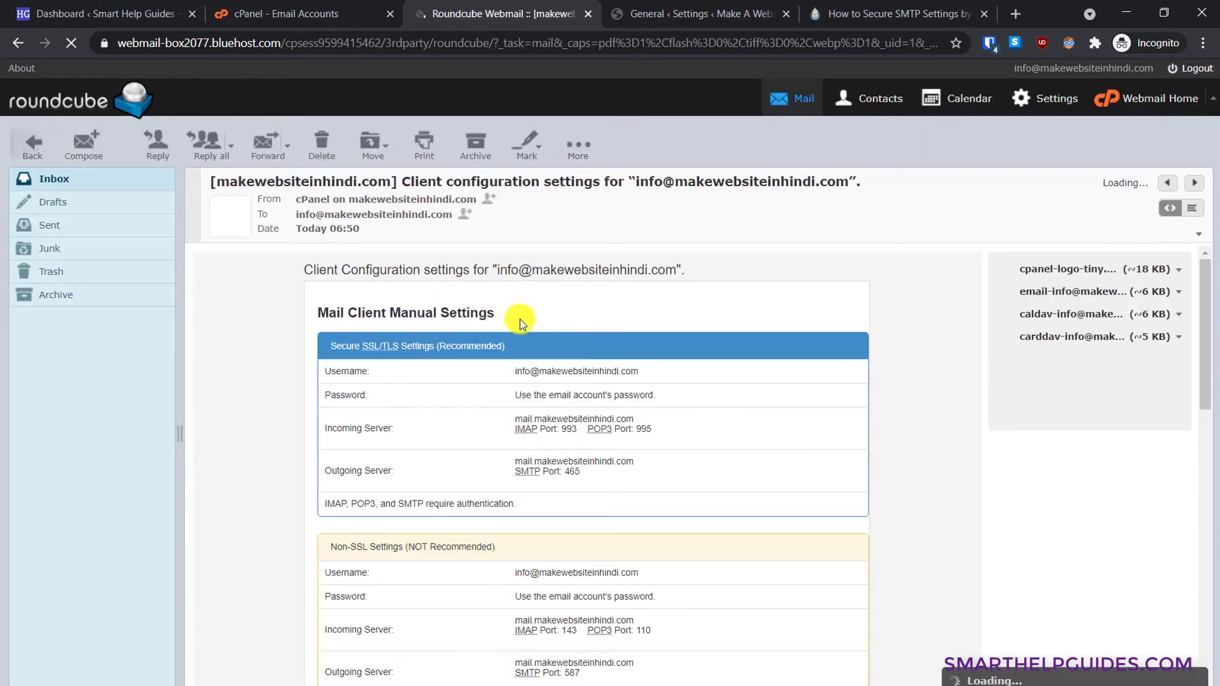
scroll(810, 430, "down", 3)
scroll(646, 379, "up", 1)
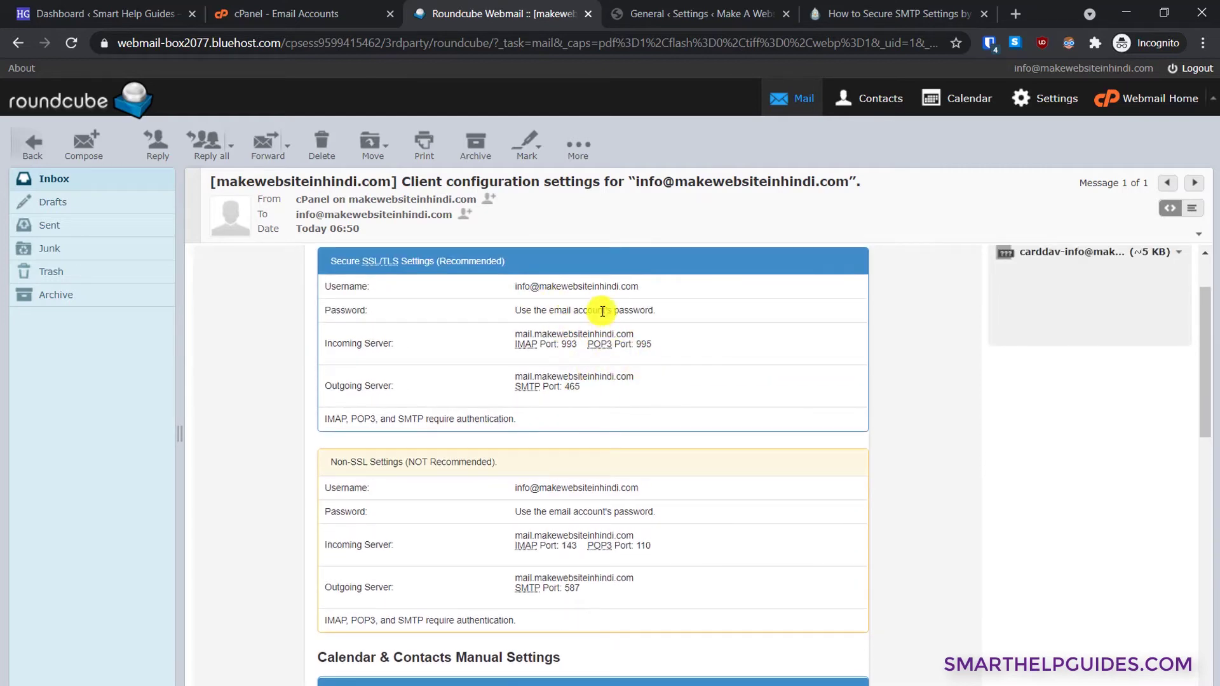
left_click(316, 12)
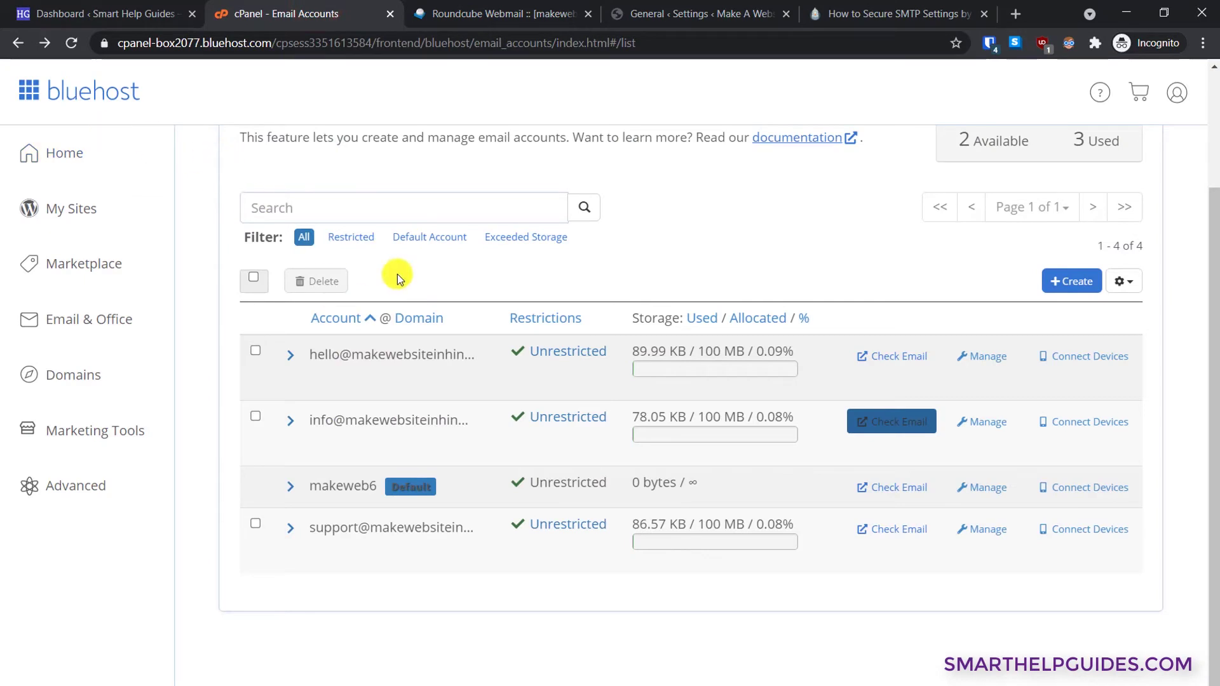
- Open cPanel's File Manager and browse the public_html folder down to wp-config.php
scroll(398, 273, "up", 2)
scroll(399, 269, "up", 1)
scroll(399, 270, "down", 2)
scroll(398, 270, "up", 2)
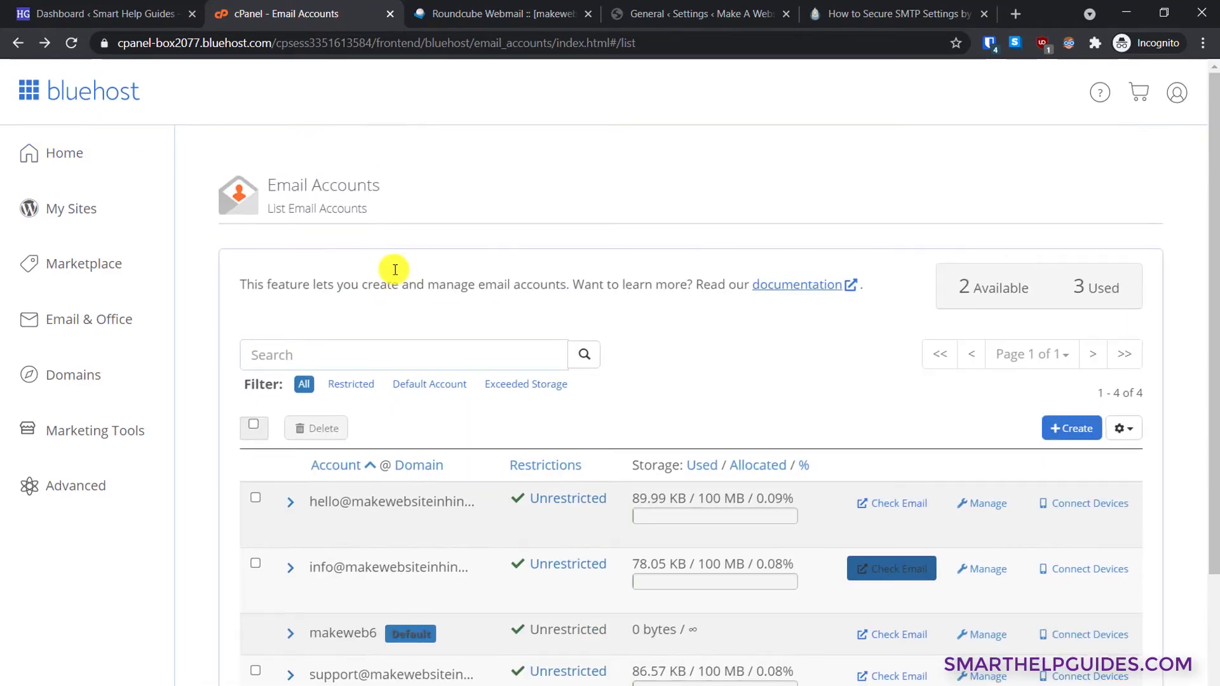
left_click(90, 485)
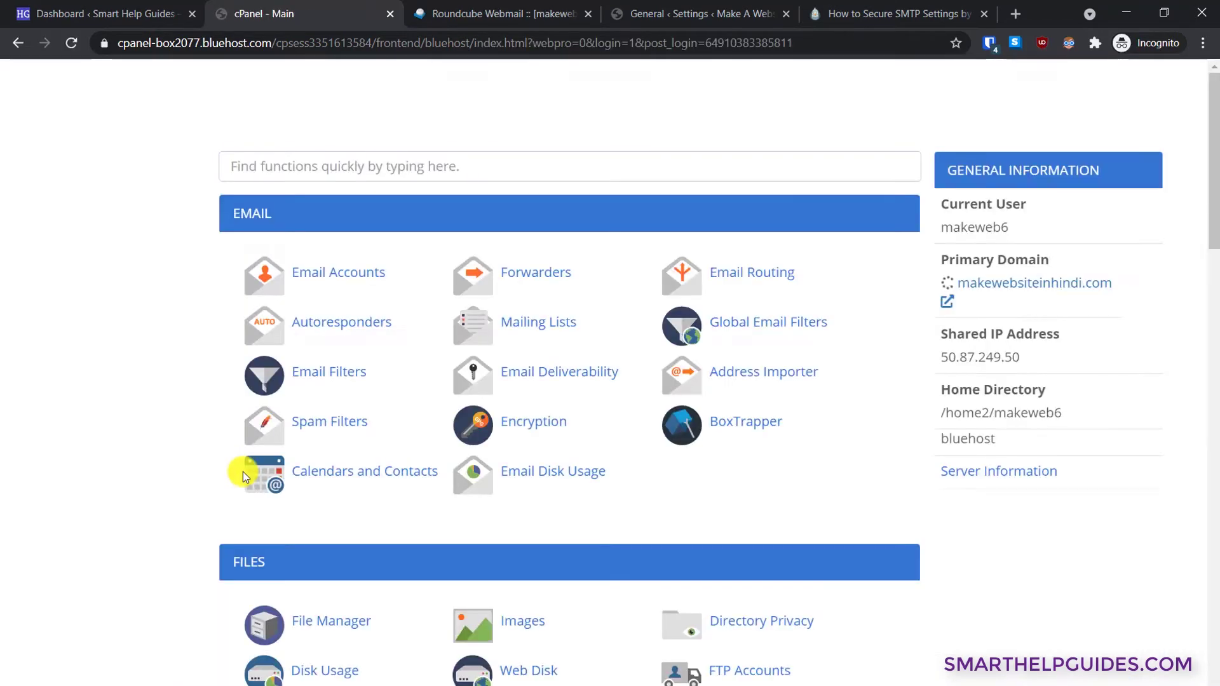
scroll(279, 464, "down", 2)
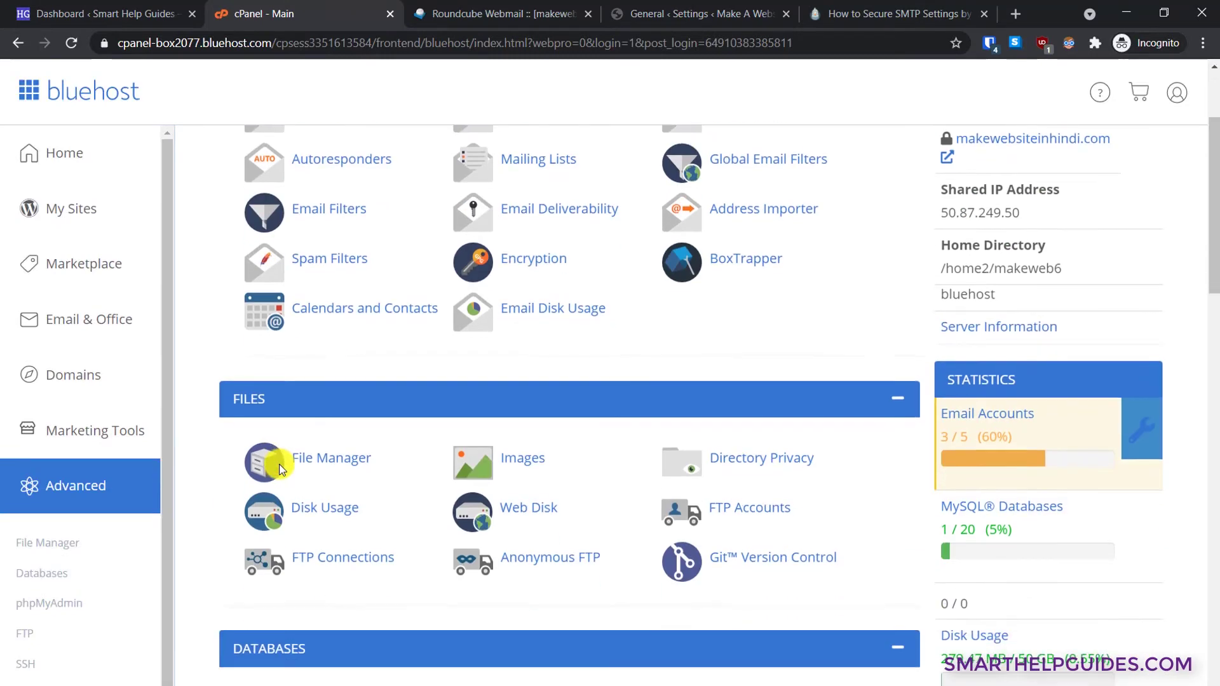
left_click(325, 463)
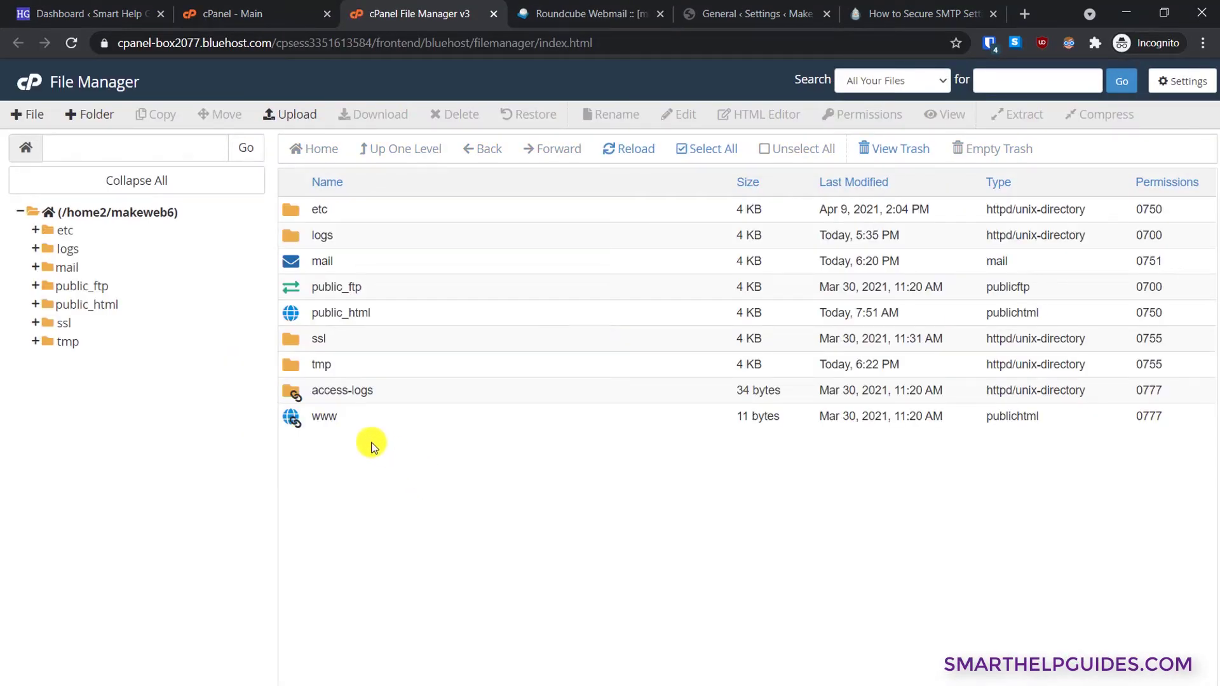
double_click(301, 312)
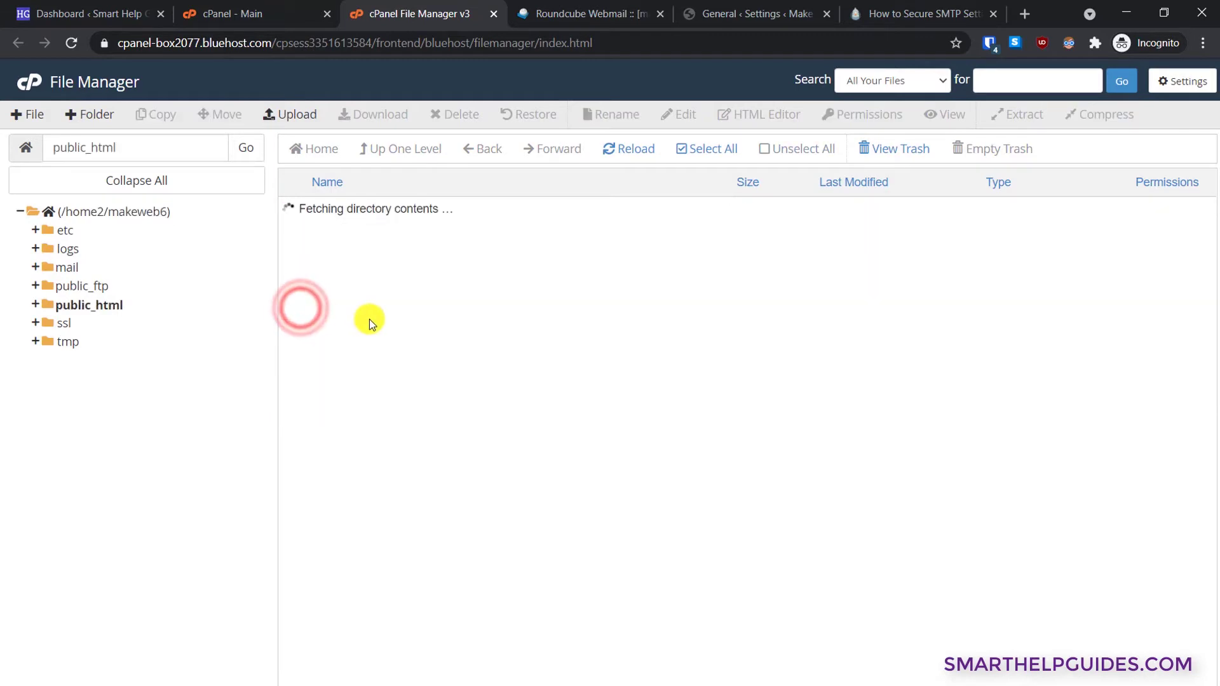
scroll(393, 337, "down", 2)
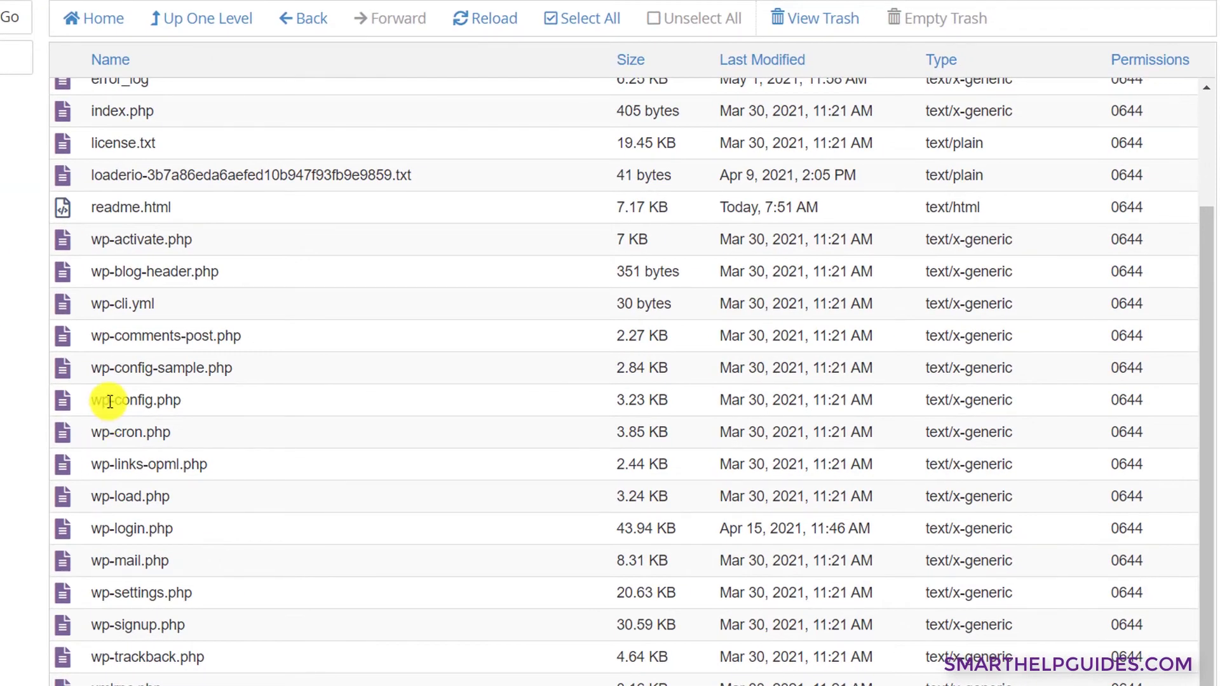
- Open wp-config.php in the File Manager code editor, scrolled to the 'stop editing' lines
left_click(109, 400)
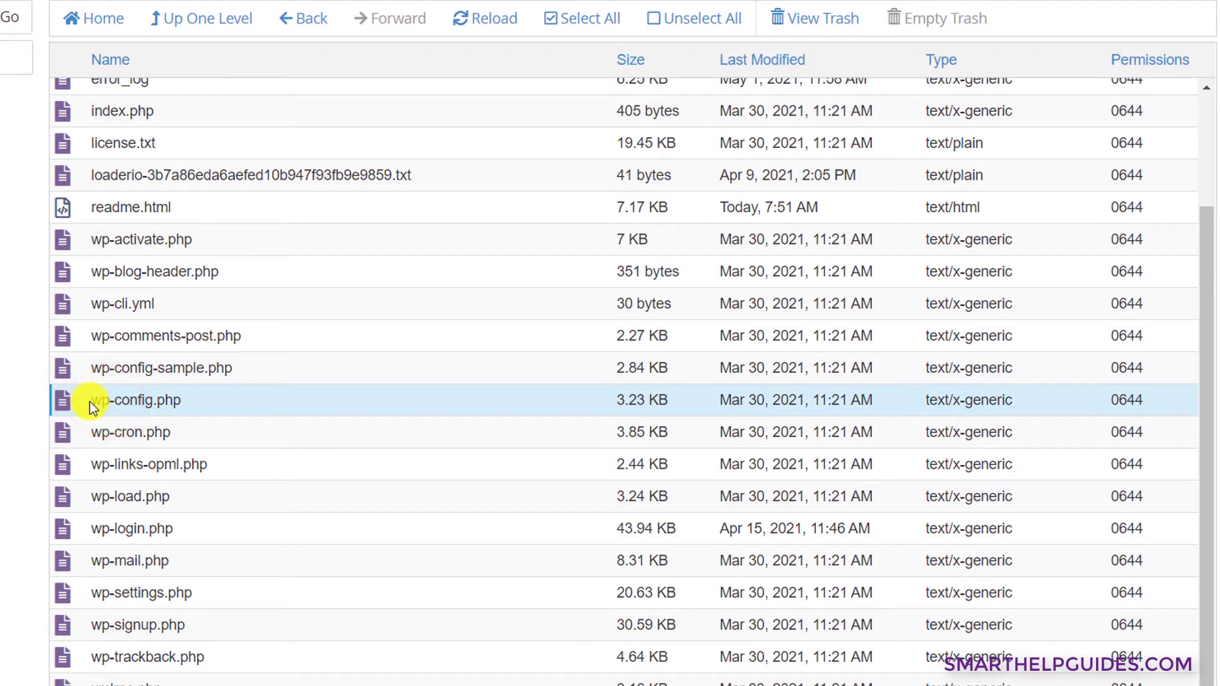
right_click(90, 401)
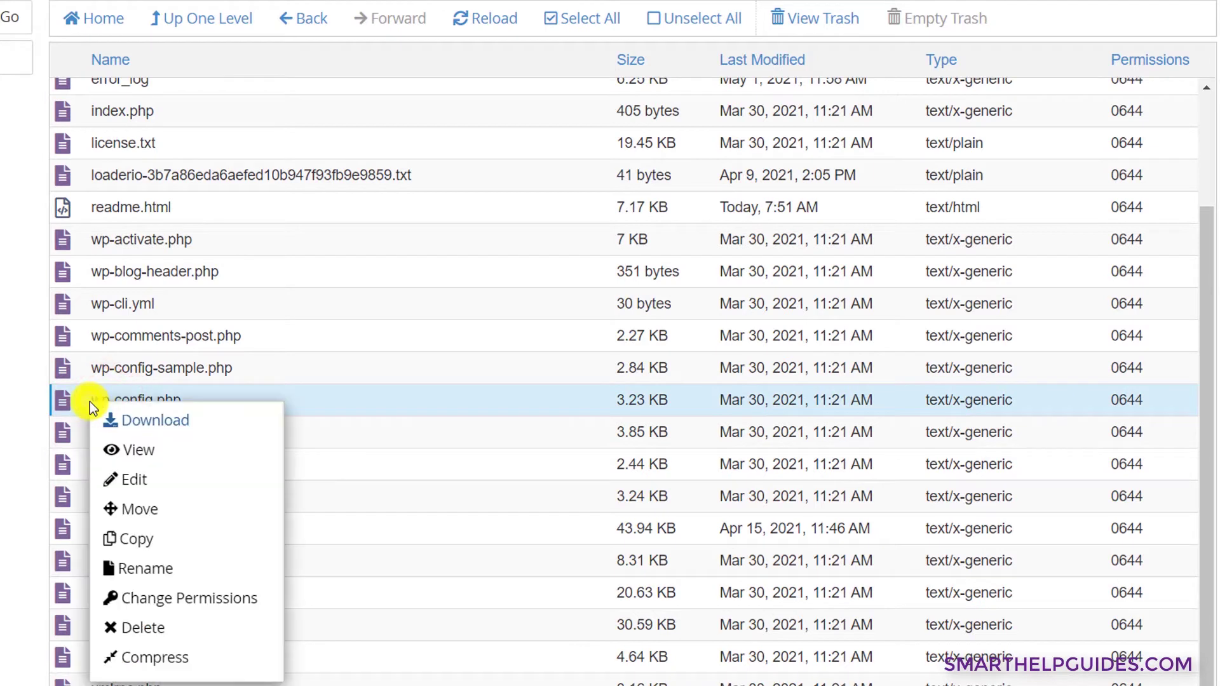
left_click(130, 489)
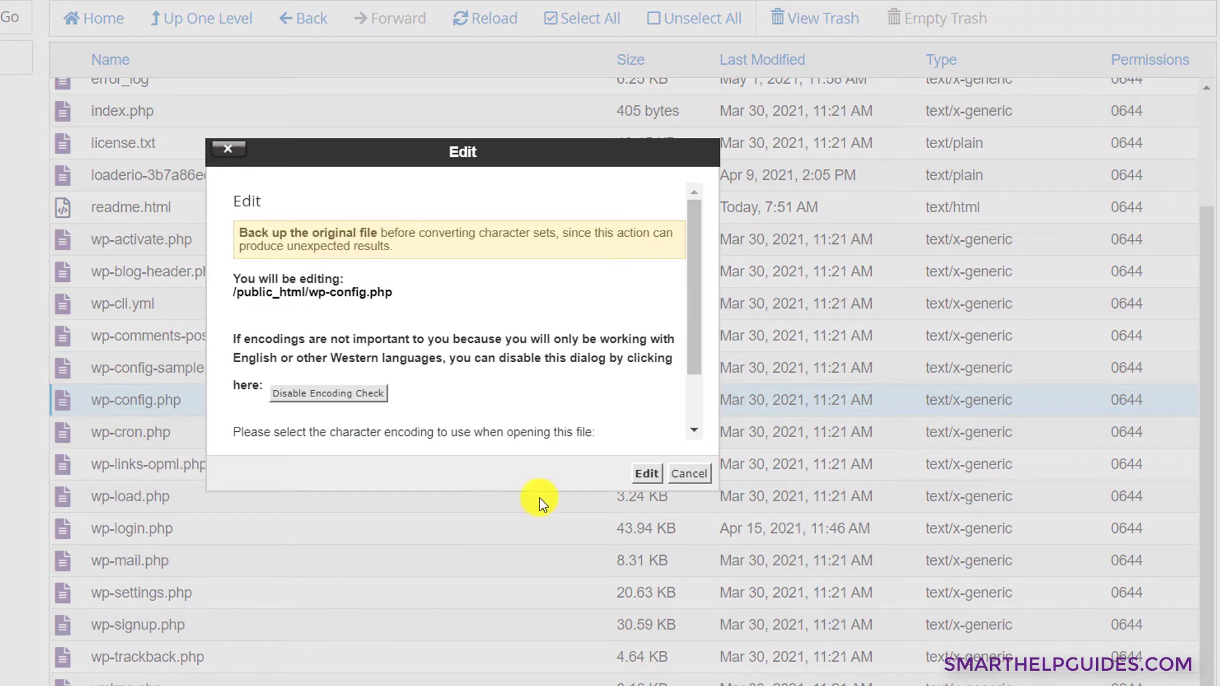
left_click(646, 474)
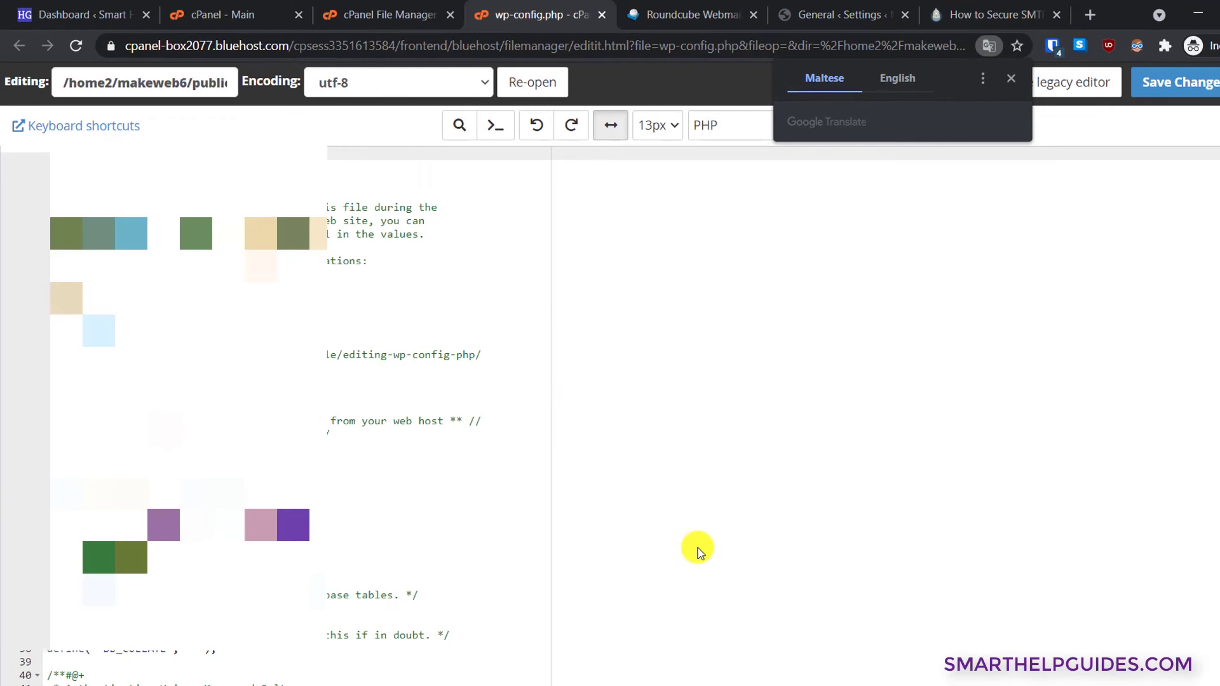
scroll(783, 528, "down", 10)
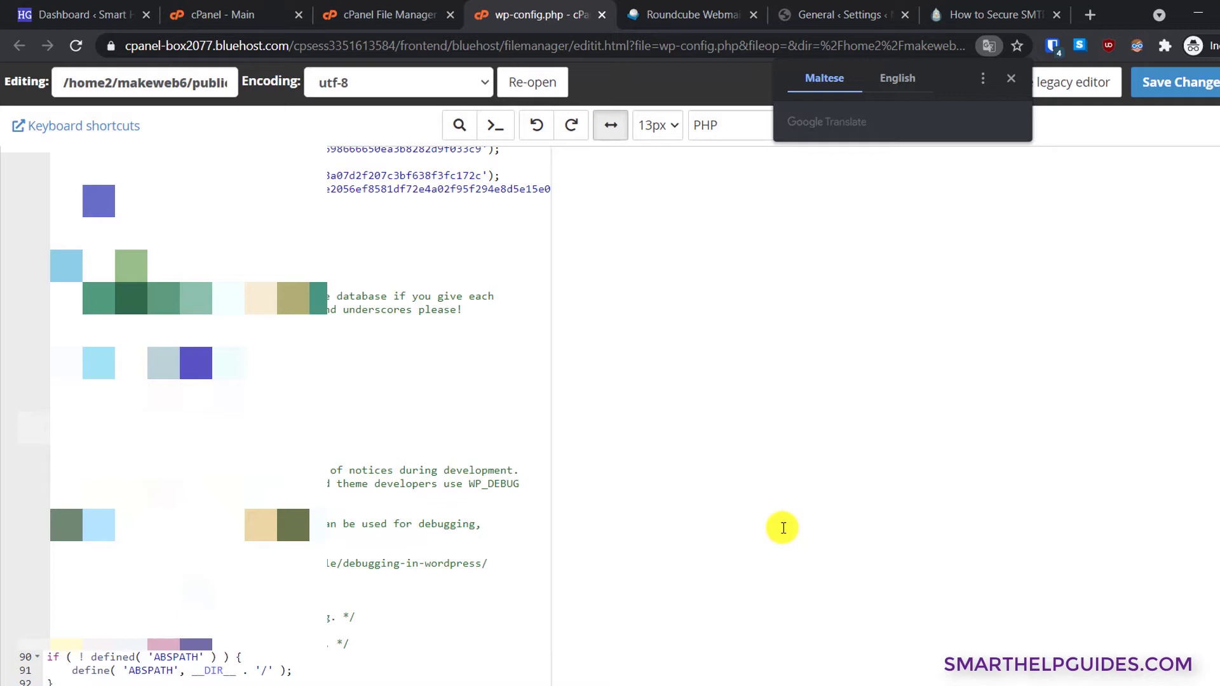
left_click(279, 670)
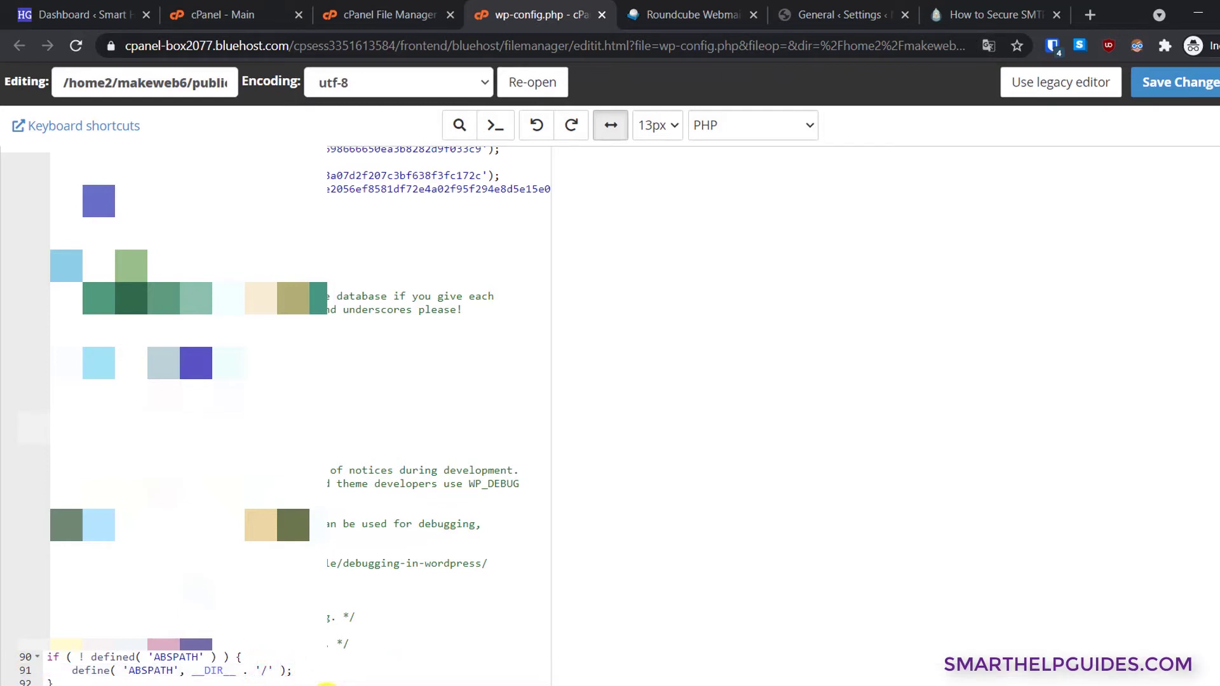
- Add a block defining WPMS_ON true and WPMS_SMTP_PASS with the pasted password, then save wp-config.php
left_click(374, 626)
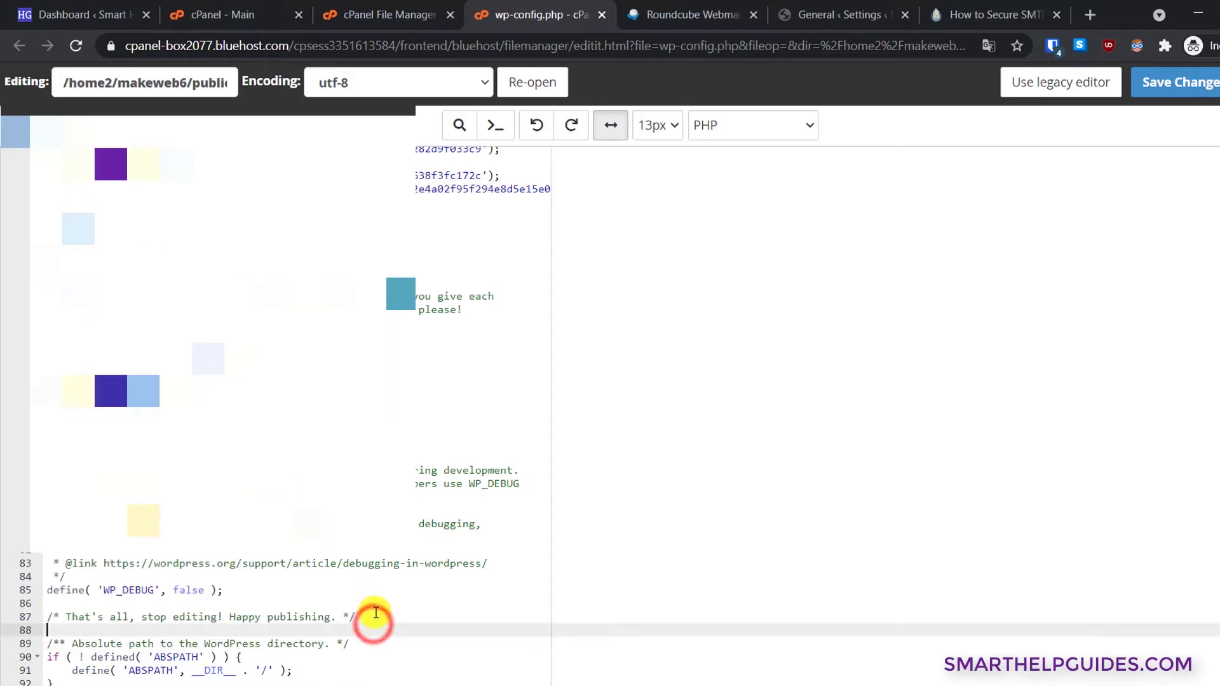
key("Return")
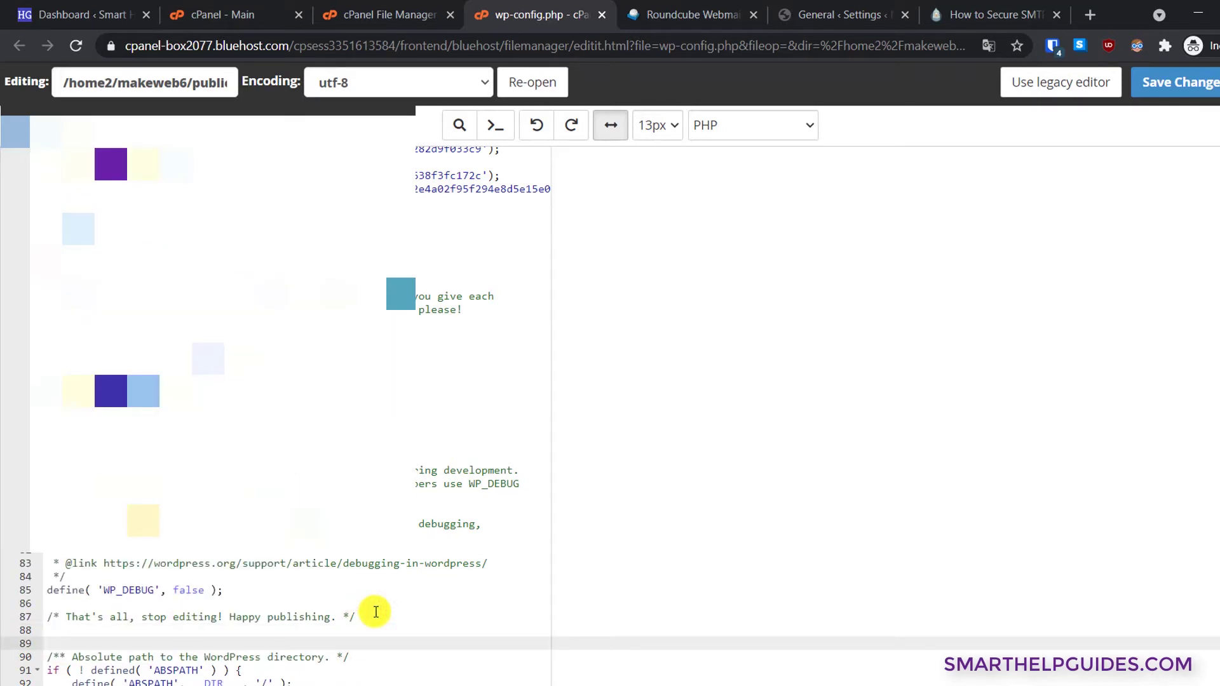
key("Return")
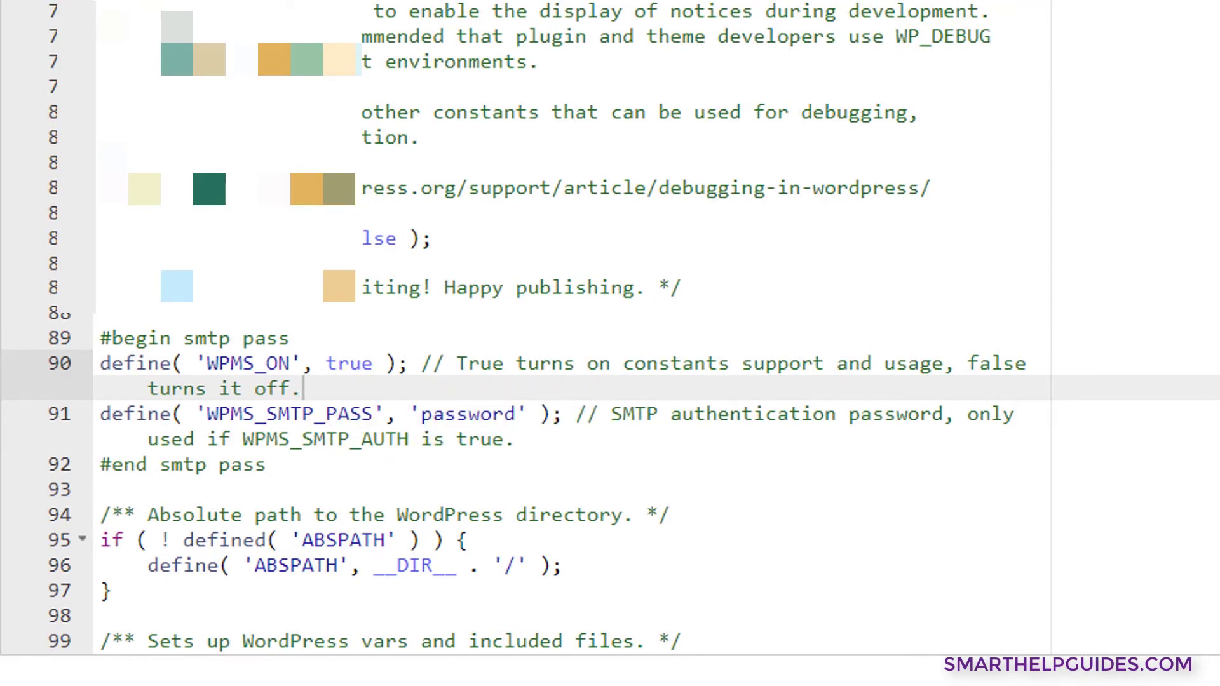
left_click(517, 439)
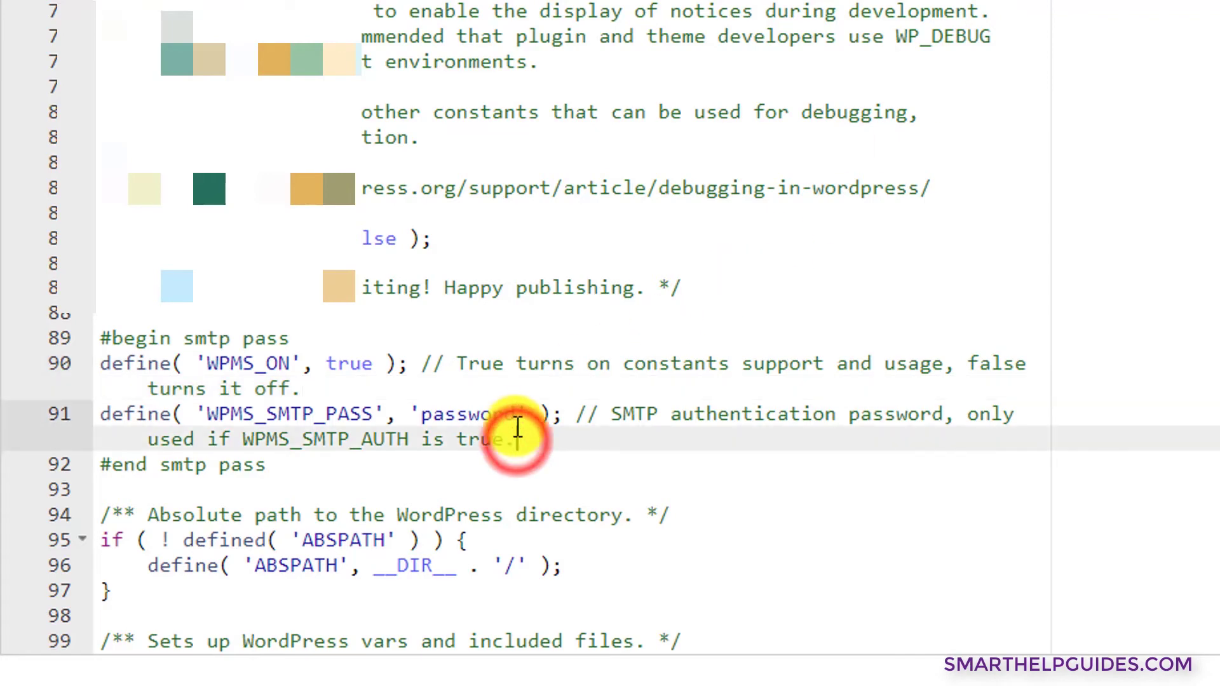
left_click_drag(516, 414, 423, 414)
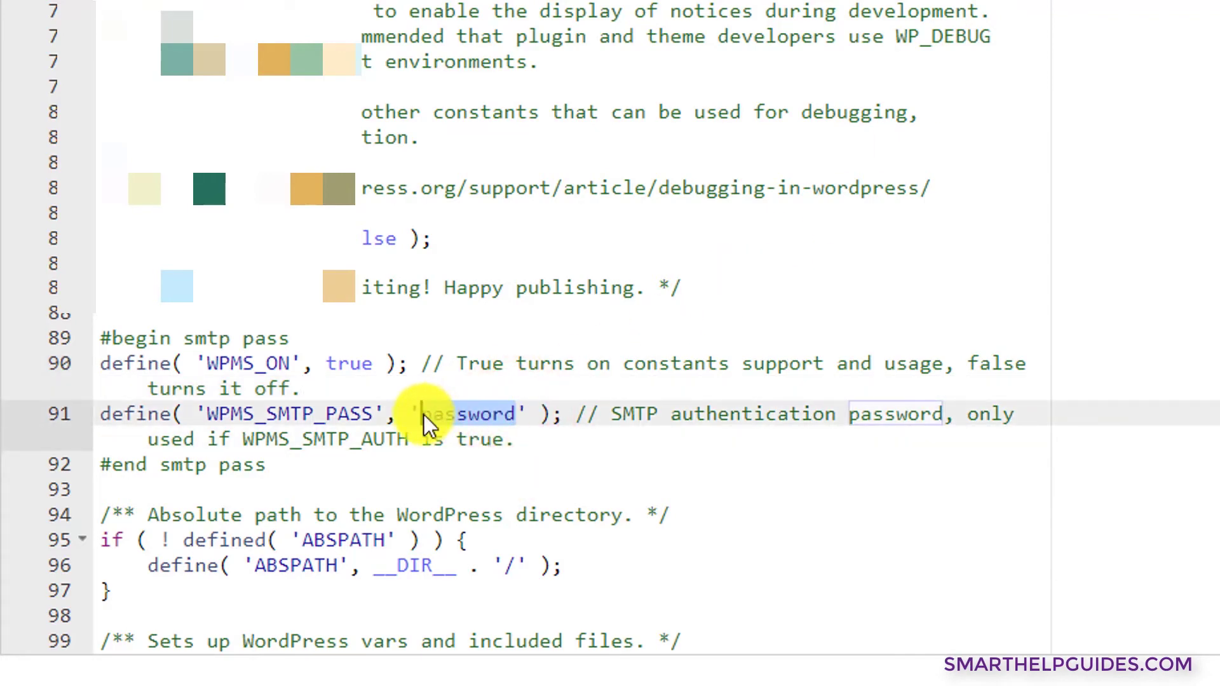
key("ctrl+v")
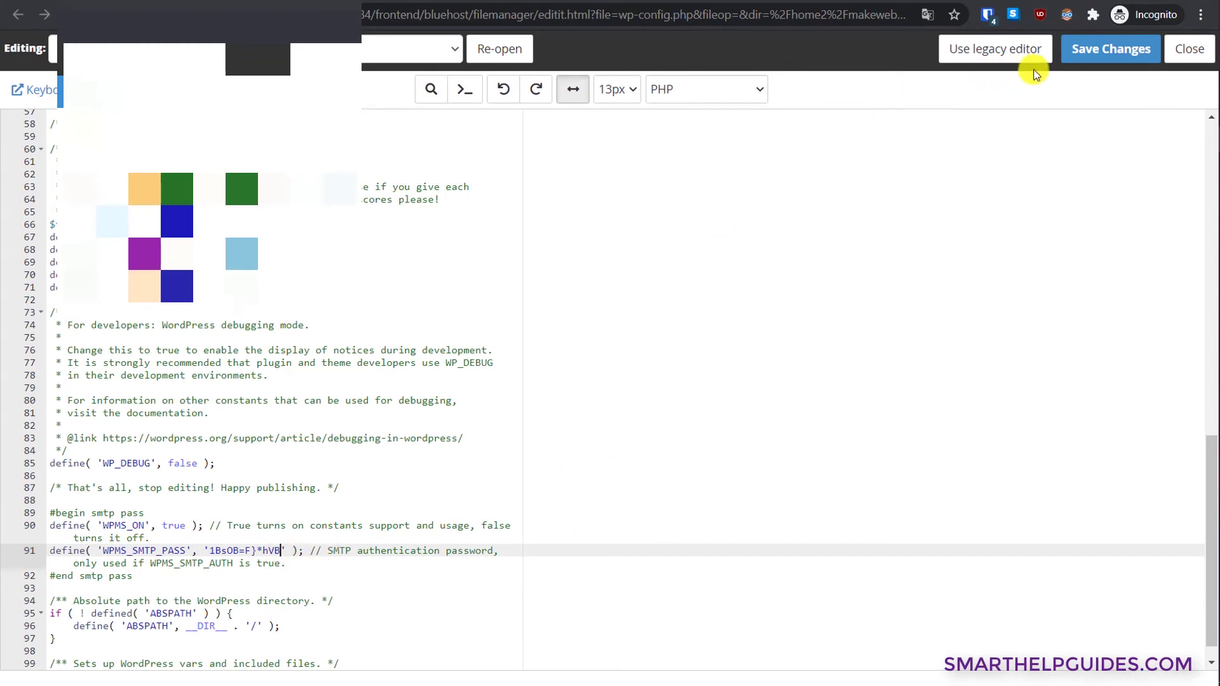
left_click(1099, 56)
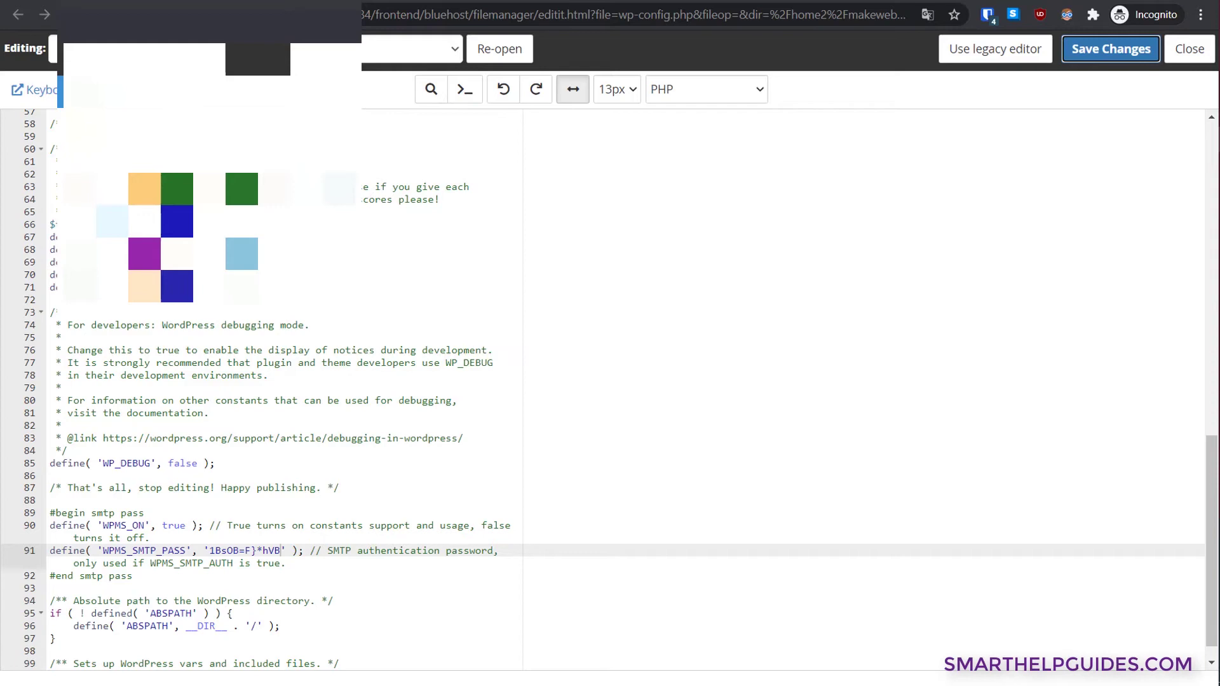
- Reload the WP Mail SMTP settings so the SMTP Password is locked to the WPMS_SMTP_PASS constant
left_click(801, 1)
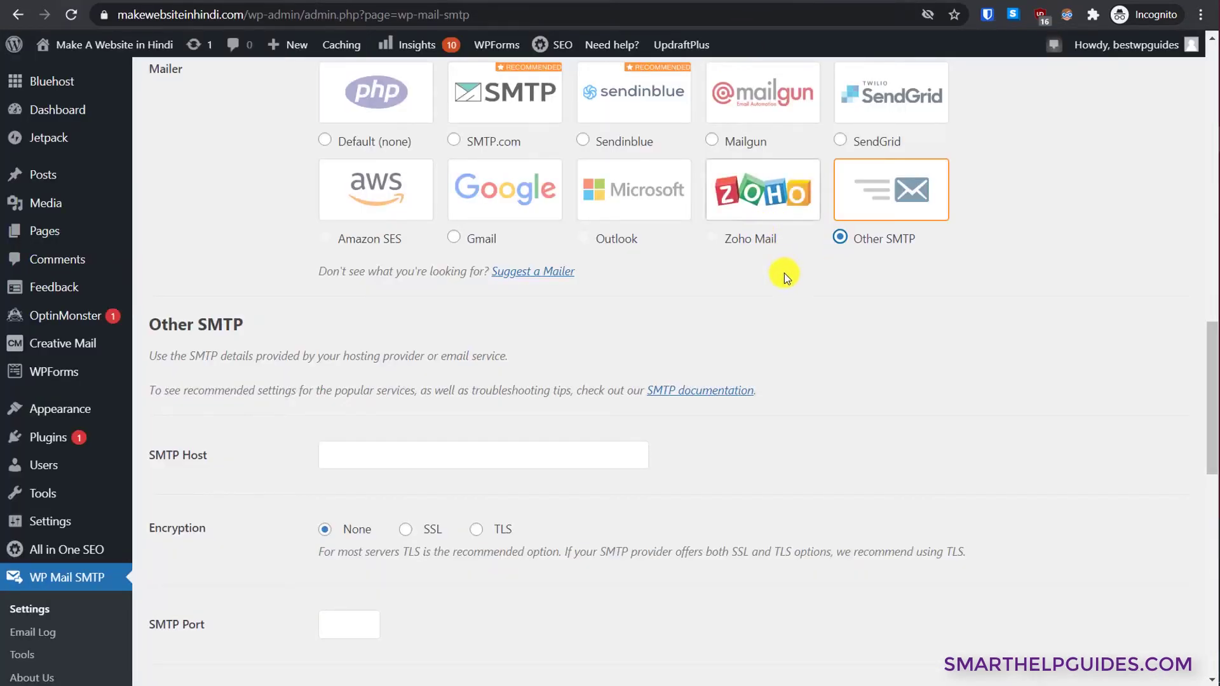
scroll(753, 314, "up", 10)
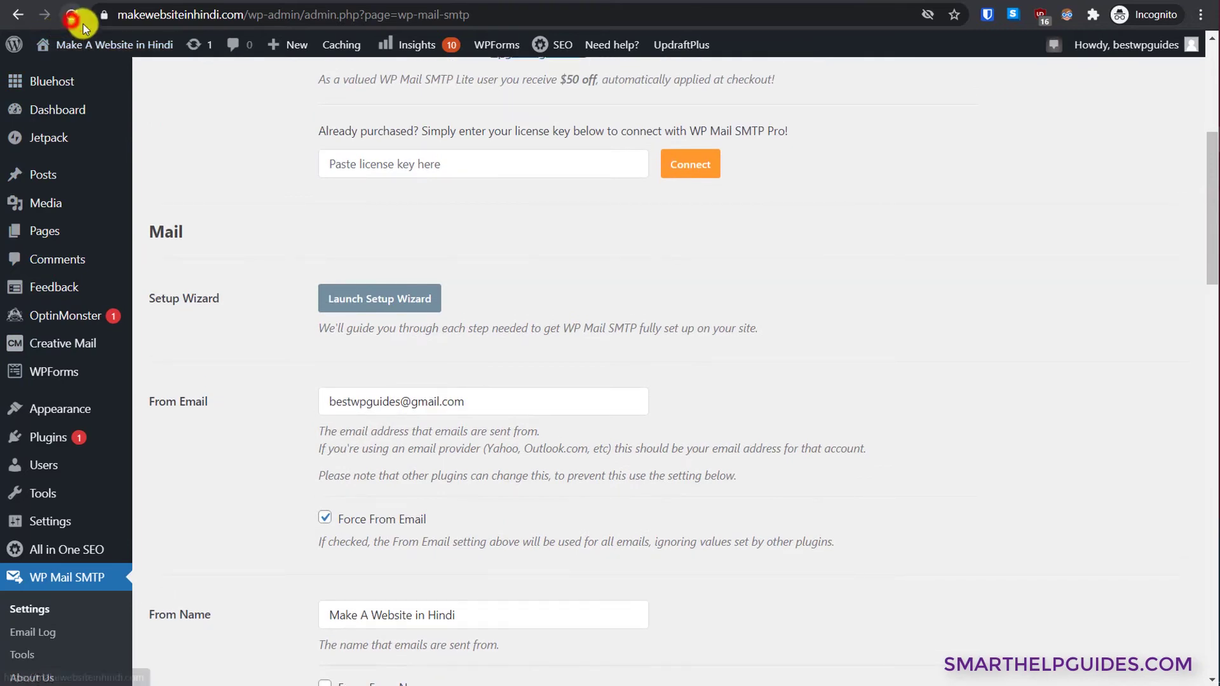
left_click(70, 14)
left_click(778, 103)
scroll(877, 330, "down", 15)
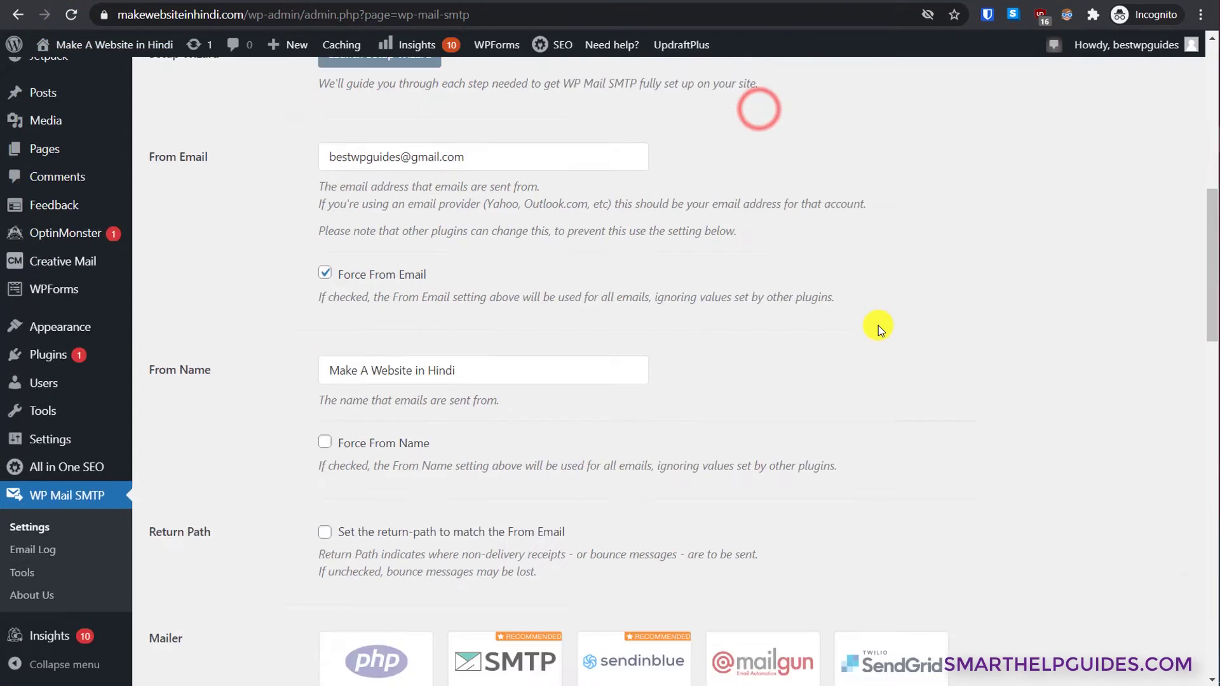
scroll(877, 330, "down", 6)
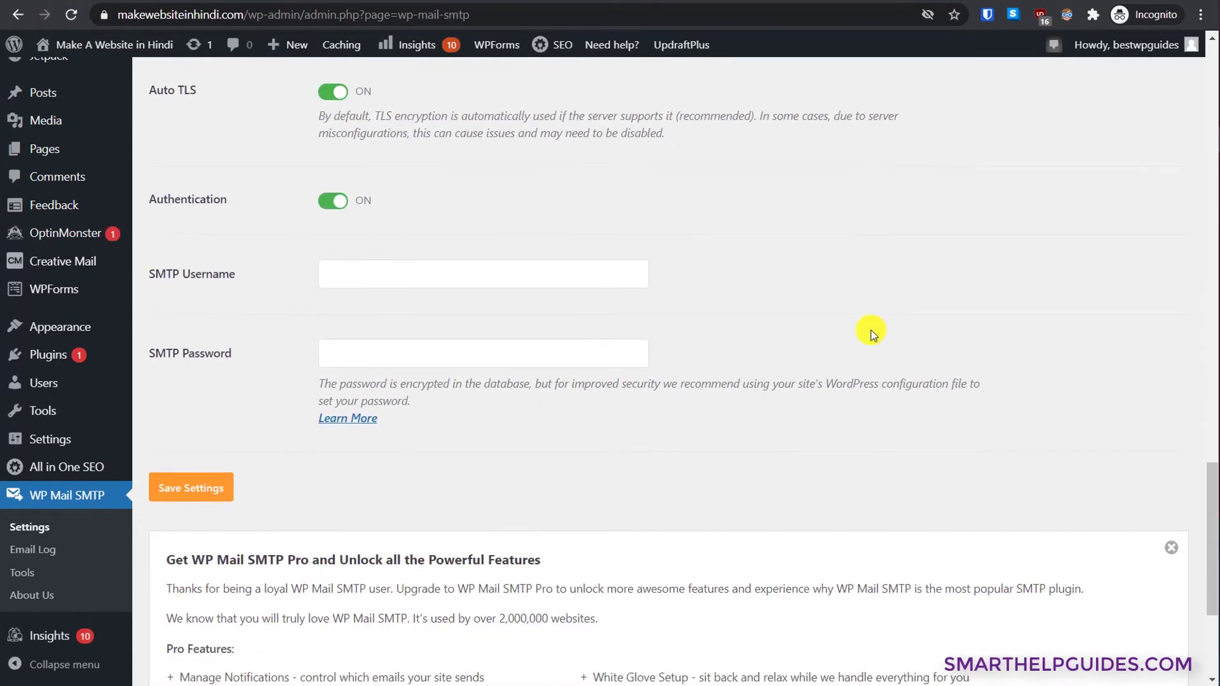
left_click(373, 353)
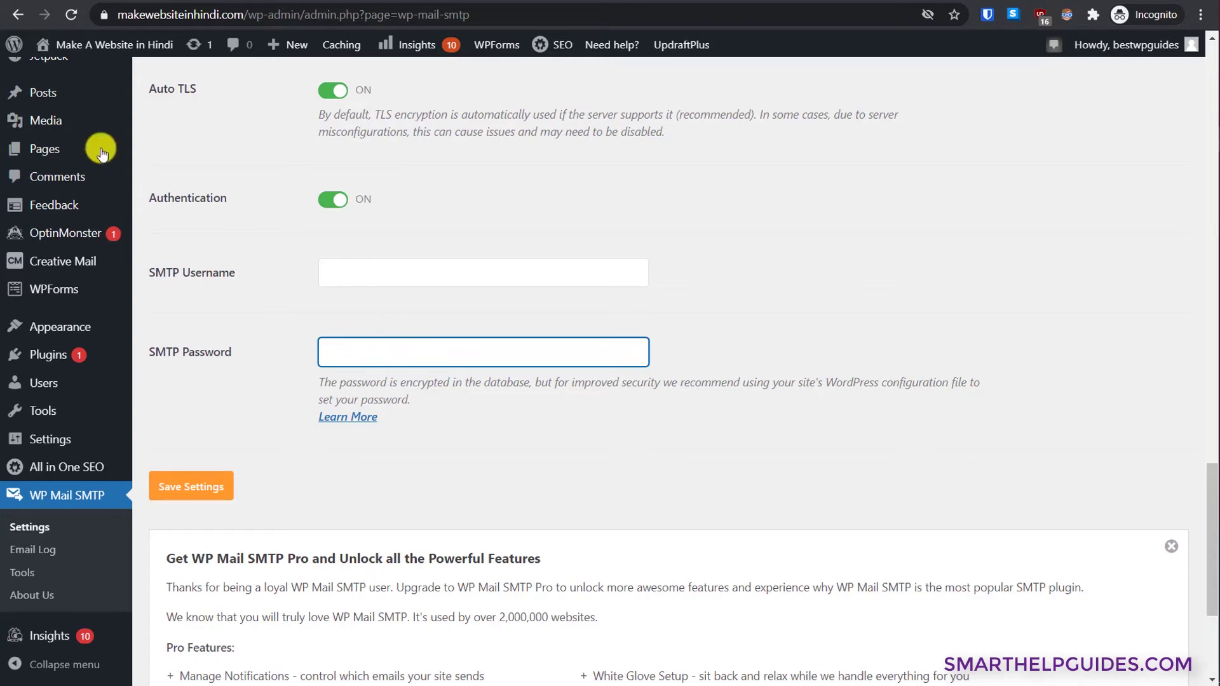
left_click(72, 16)
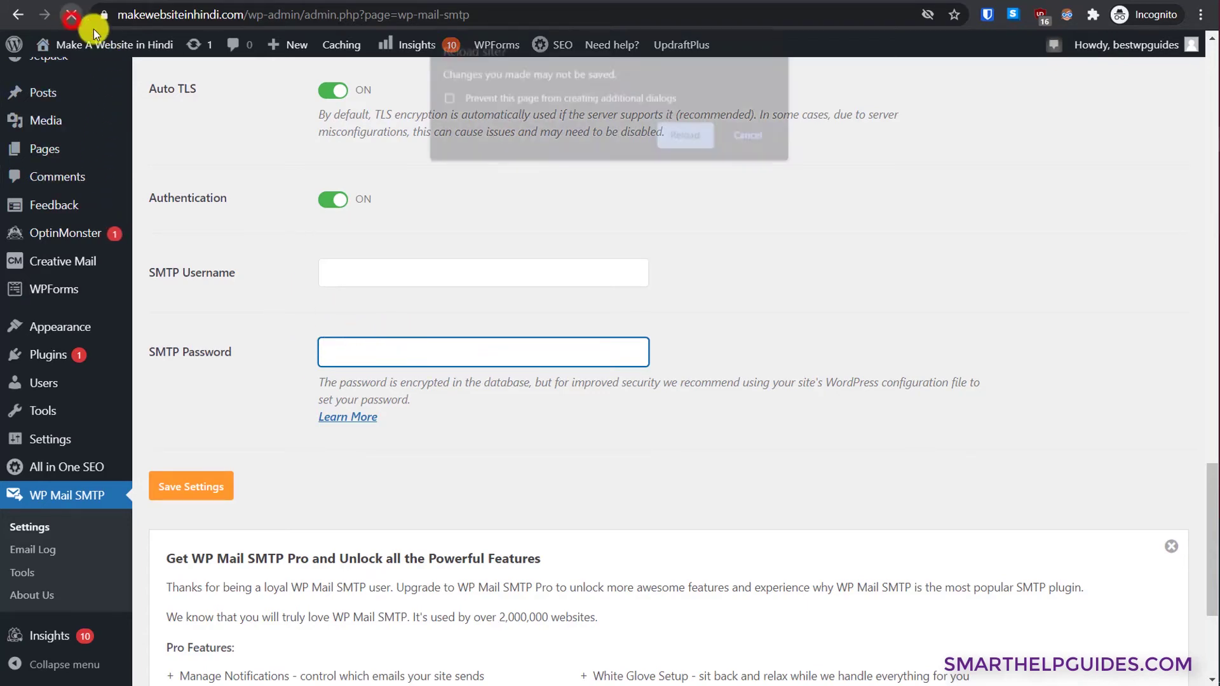
left_click(669, 137)
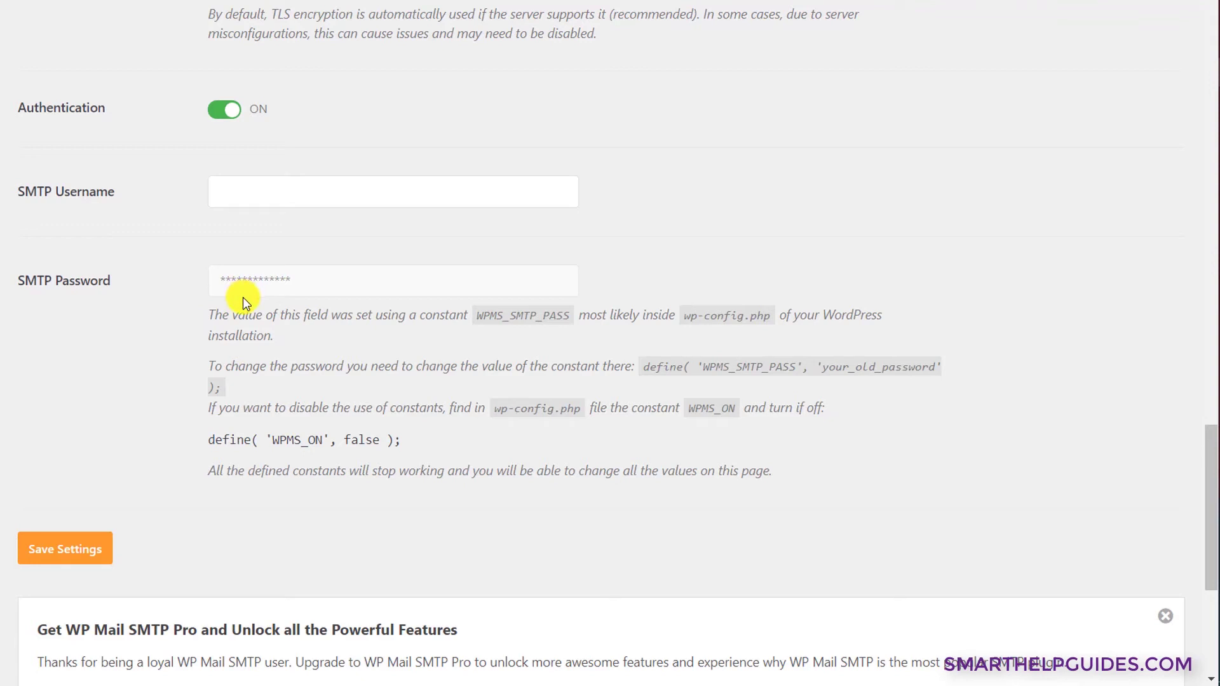
scroll(243, 296, "up", 1)
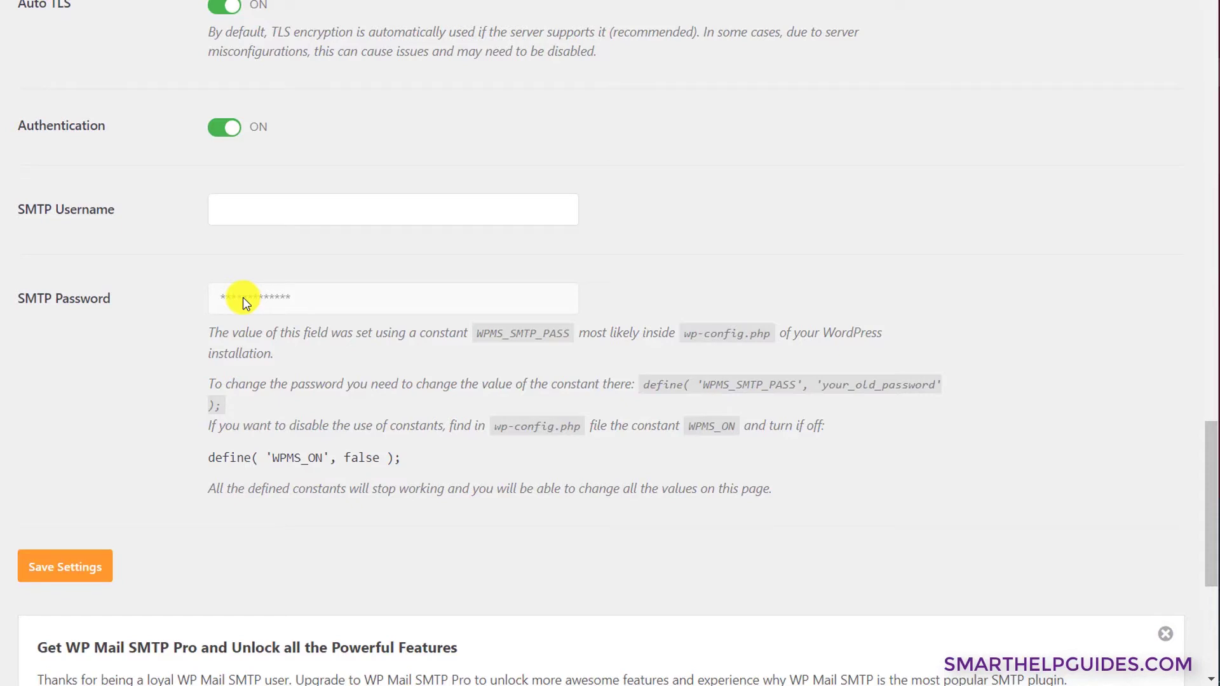
- Replace the Gmail From Email with the site's own info mailbox address
scroll(242, 298, "up", 20)
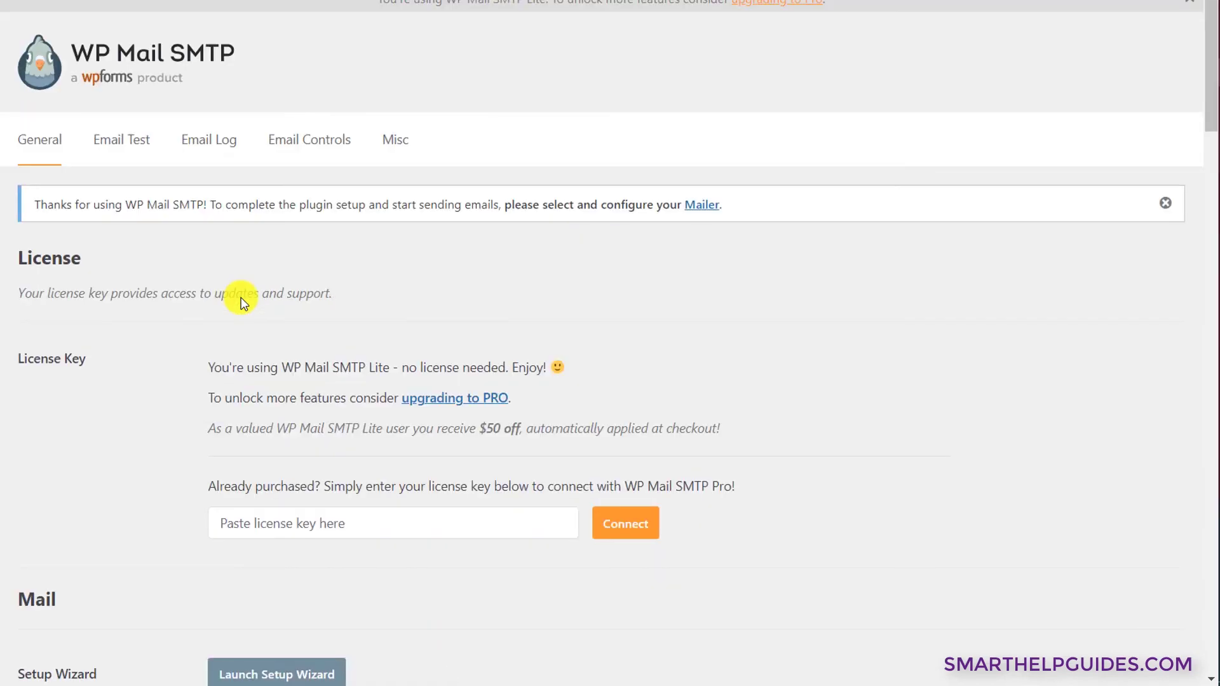
scroll(243, 299, "down", 10)
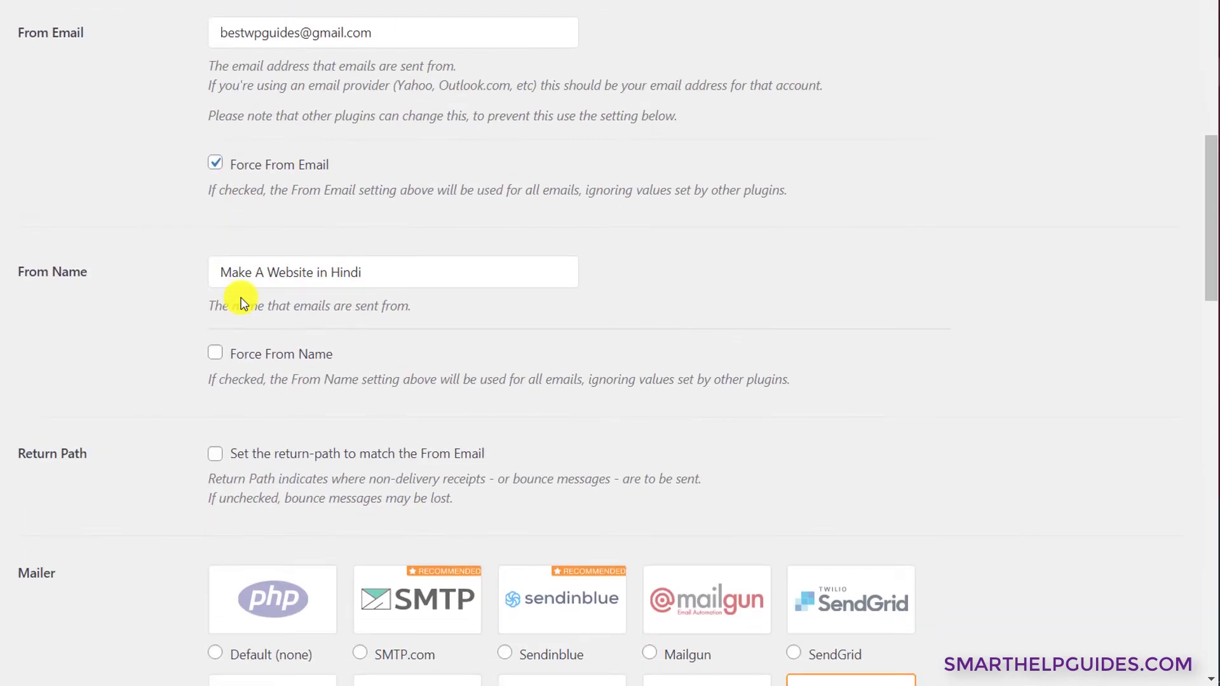
left_click(401, 52)
key("ctrl+a")
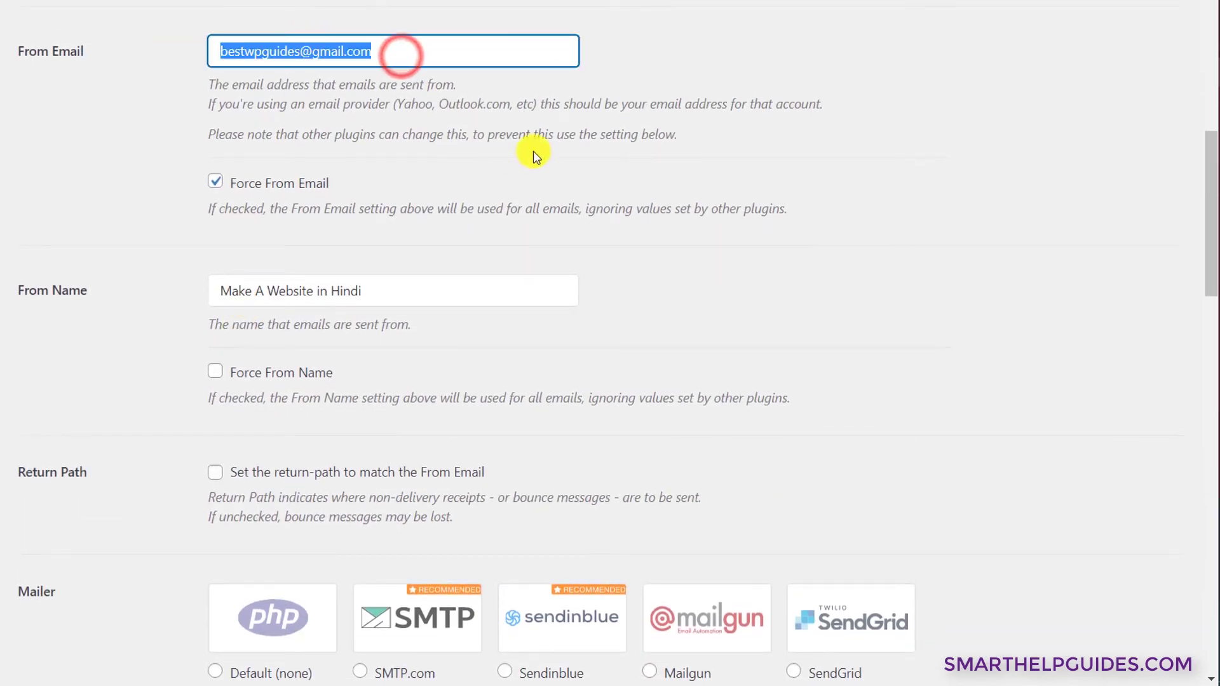
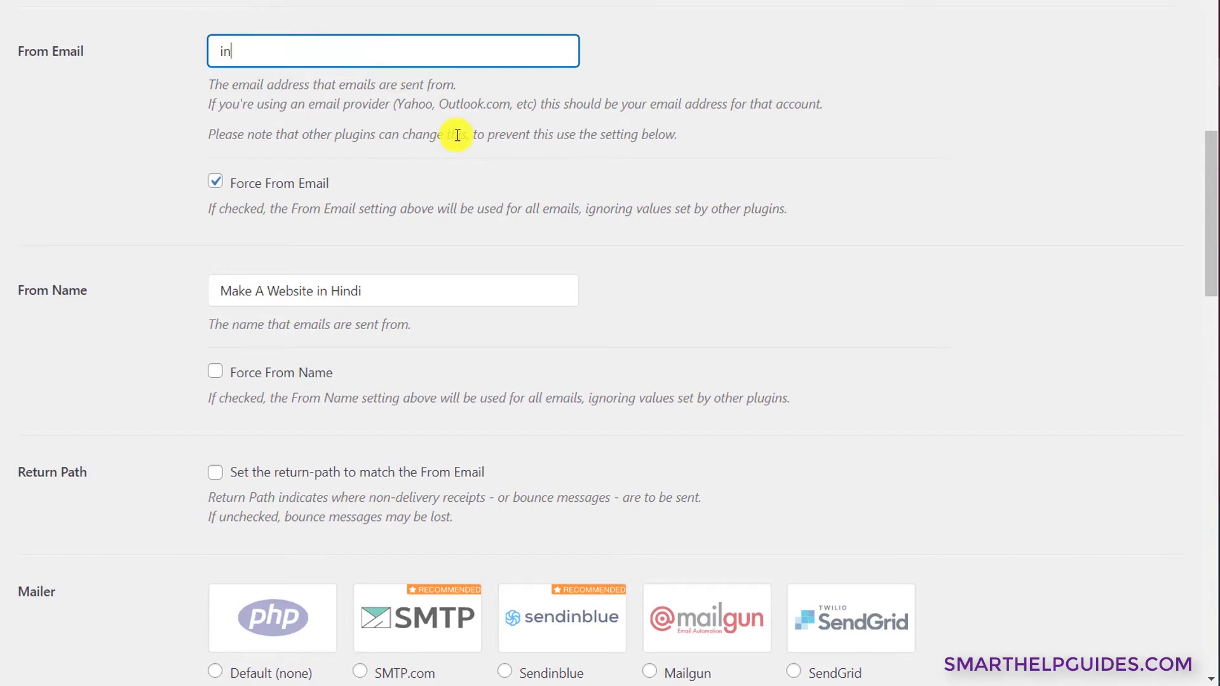
left_click(502, 130)
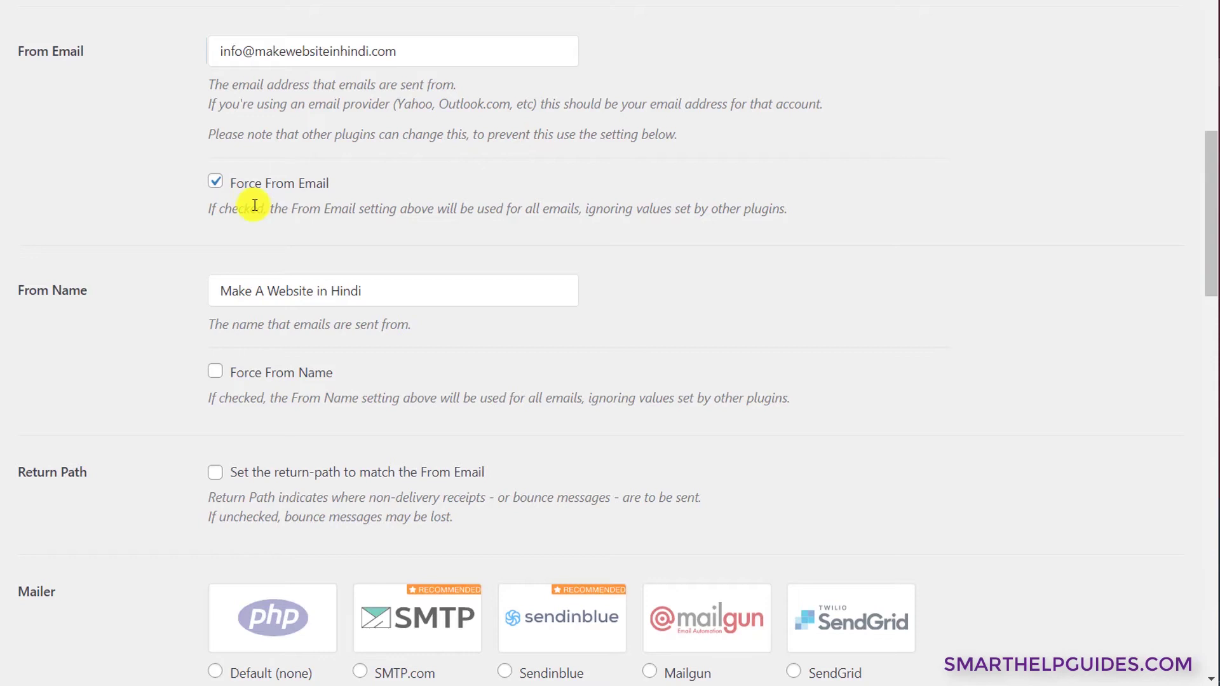
- Change the From Name to 'Support Team'
scroll(340, 210, "down", 1)
triple_click(445, 219)
type("Support Team")
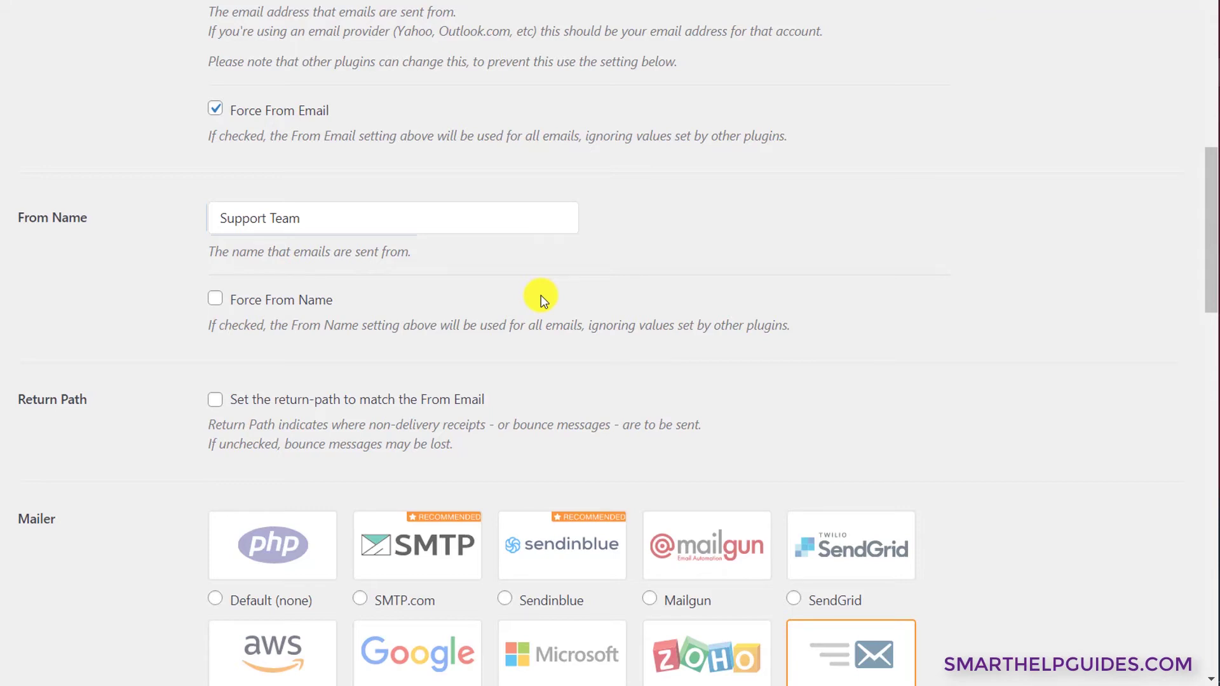
scroll(541, 294, "up", 2)
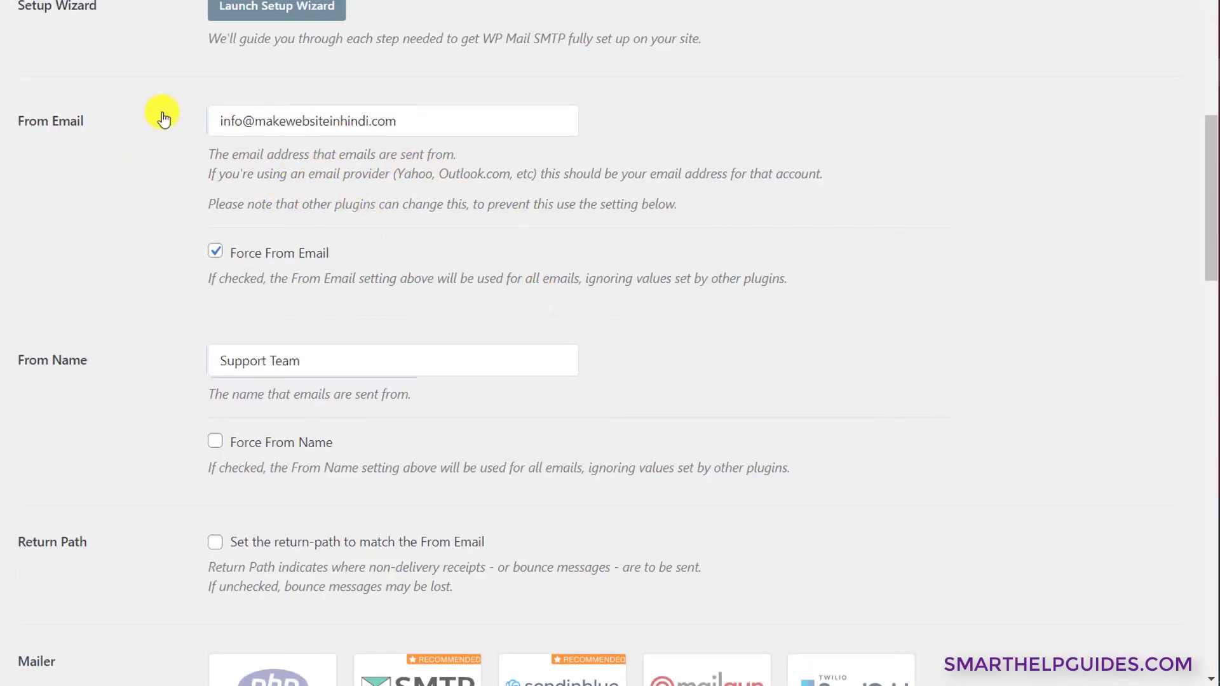
scroll(531, 242, "down", 4)
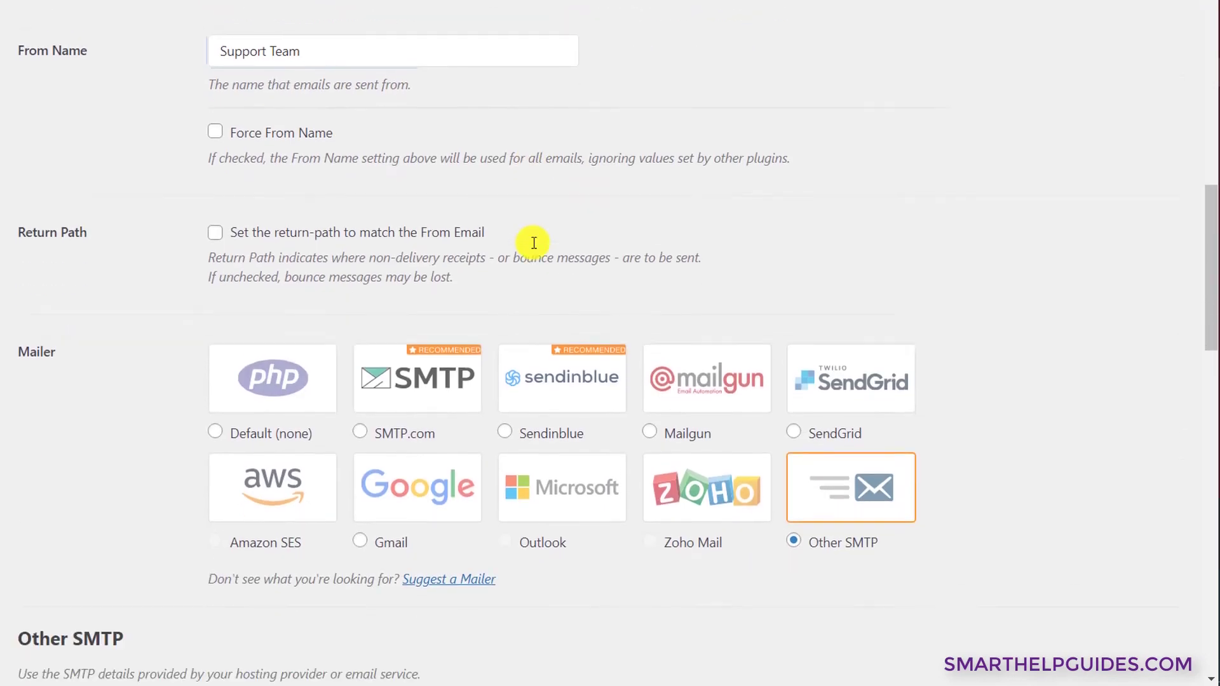
scroll(534, 243, "down", 1)
scroll(463, 235, "down", 1)
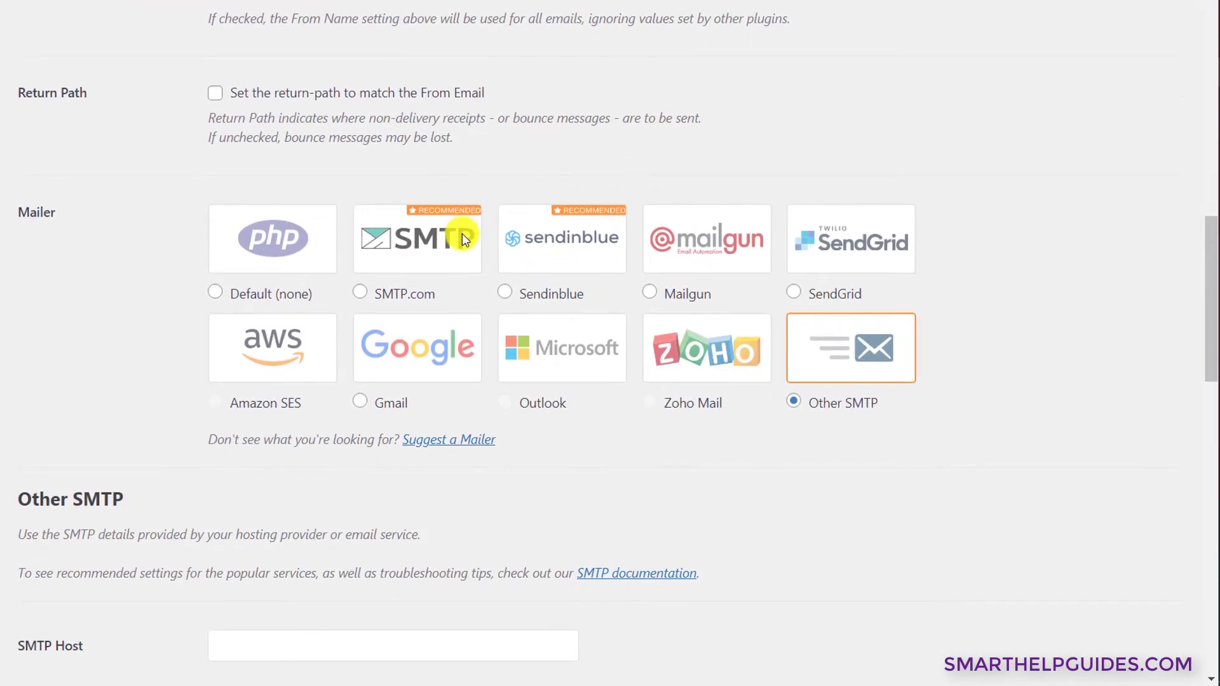
scroll(463, 234, "down", 1)
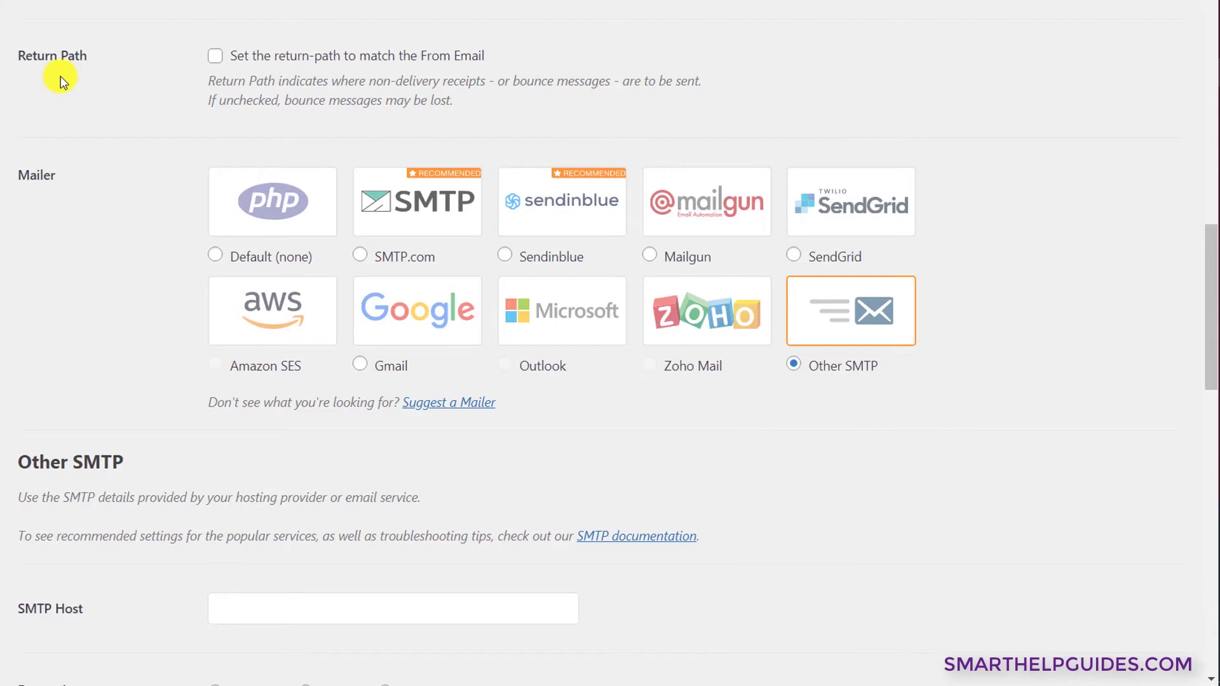
- Set the return path to match the From Email, keeping Other SMTP as the mailer
left_click(215, 55)
scroll(383, 75, "down", 1)
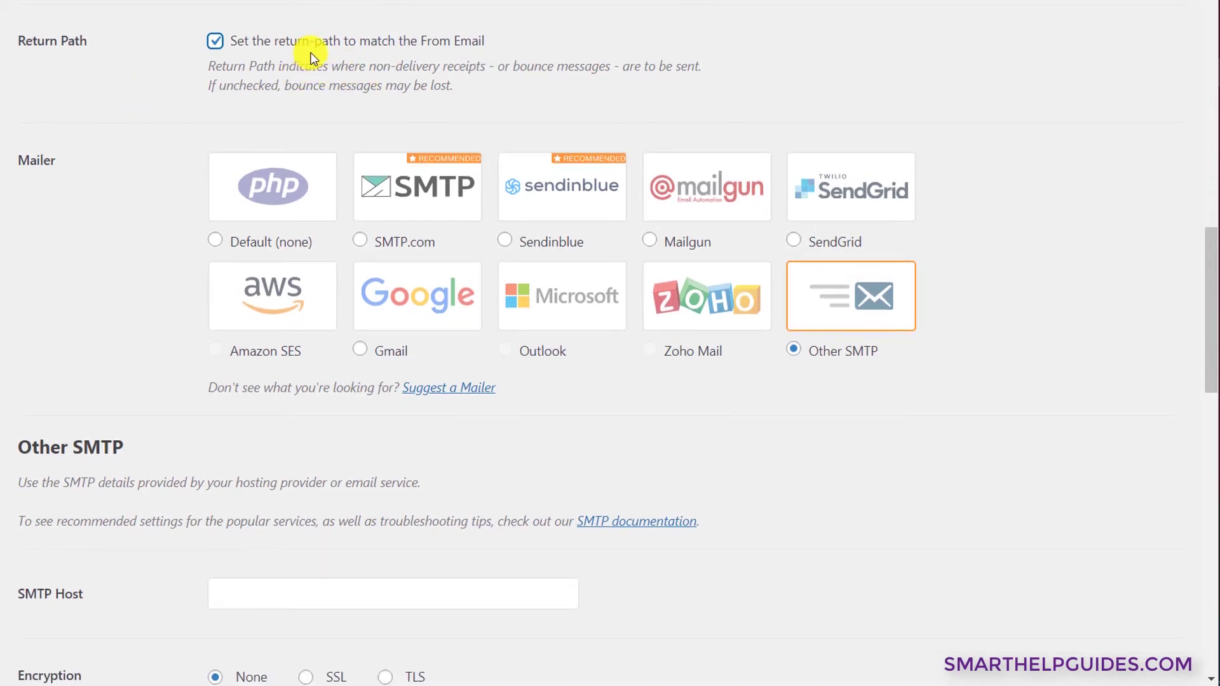
scroll(308, 55, "down", 2)
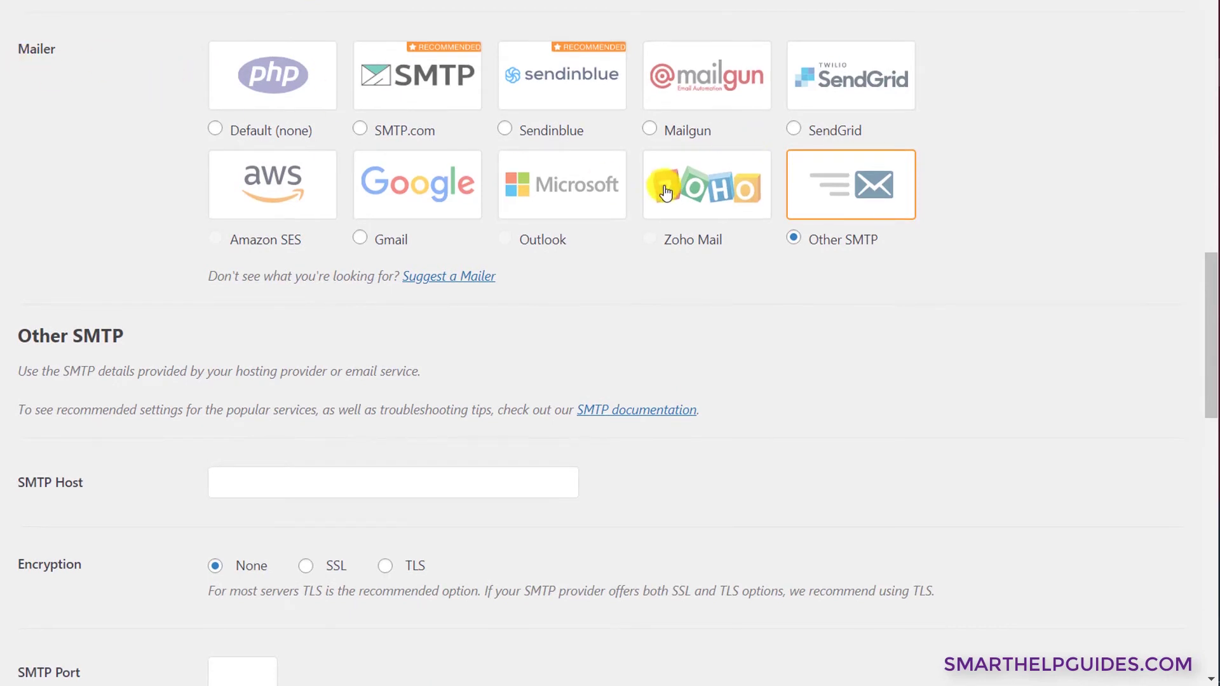
left_click(834, 246)
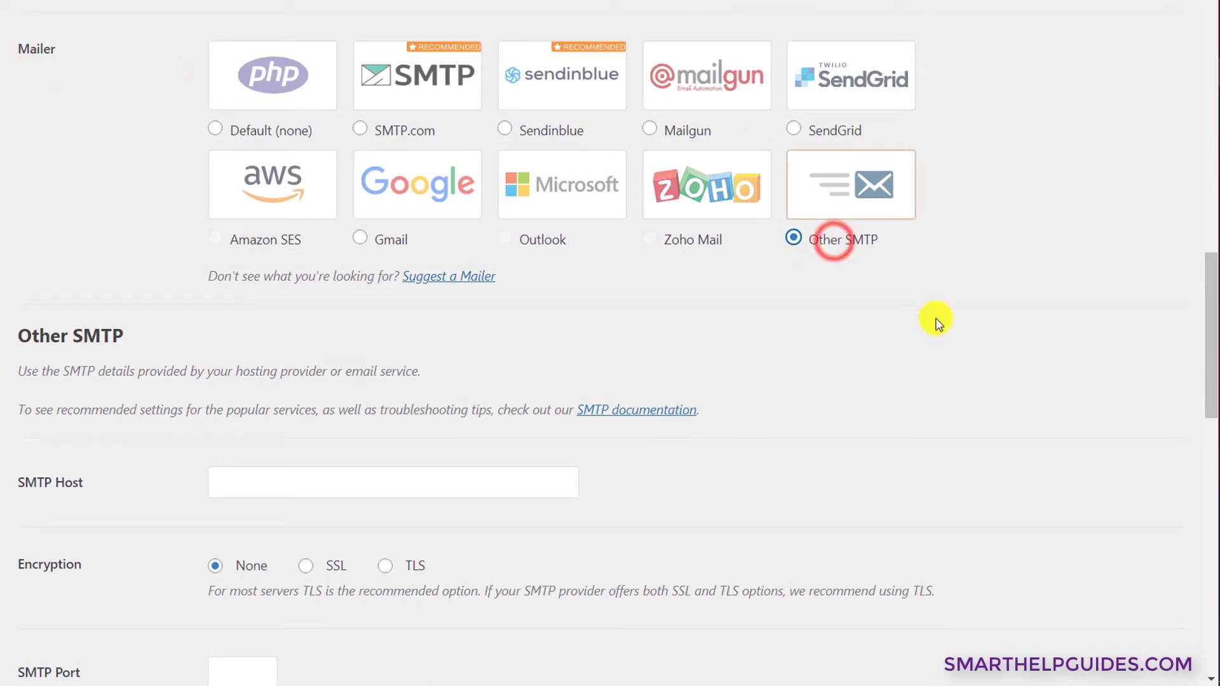
scroll(938, 322, "down", 5)
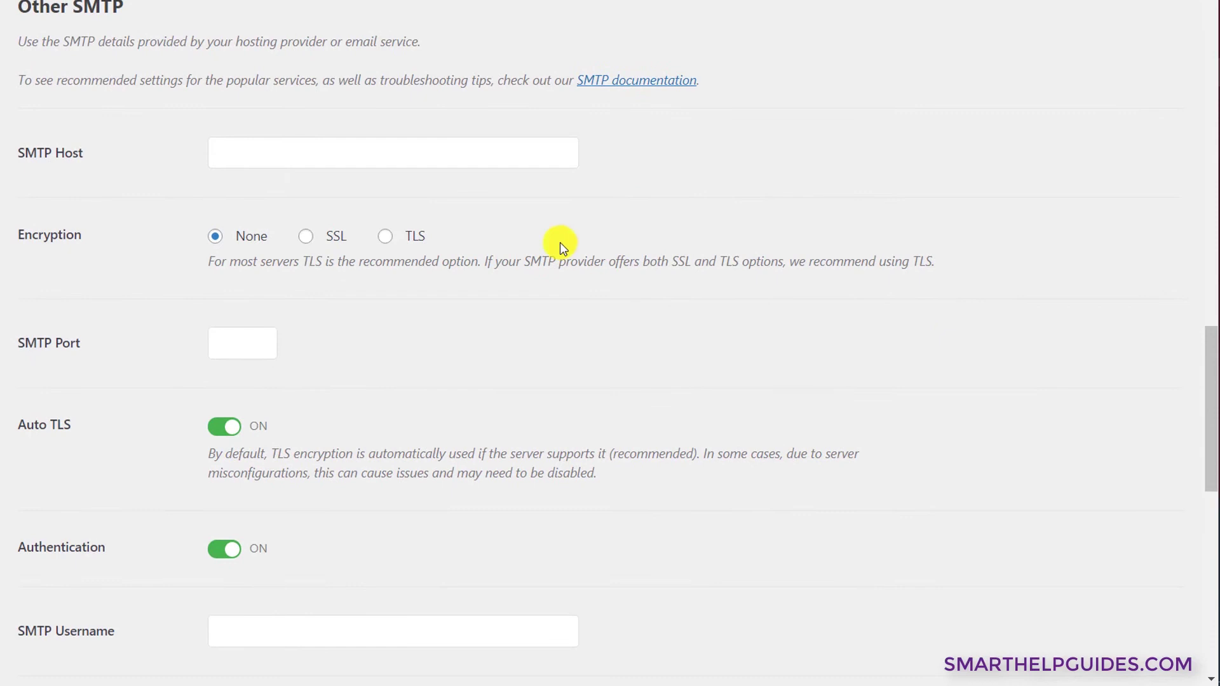
left_click(376, 163)
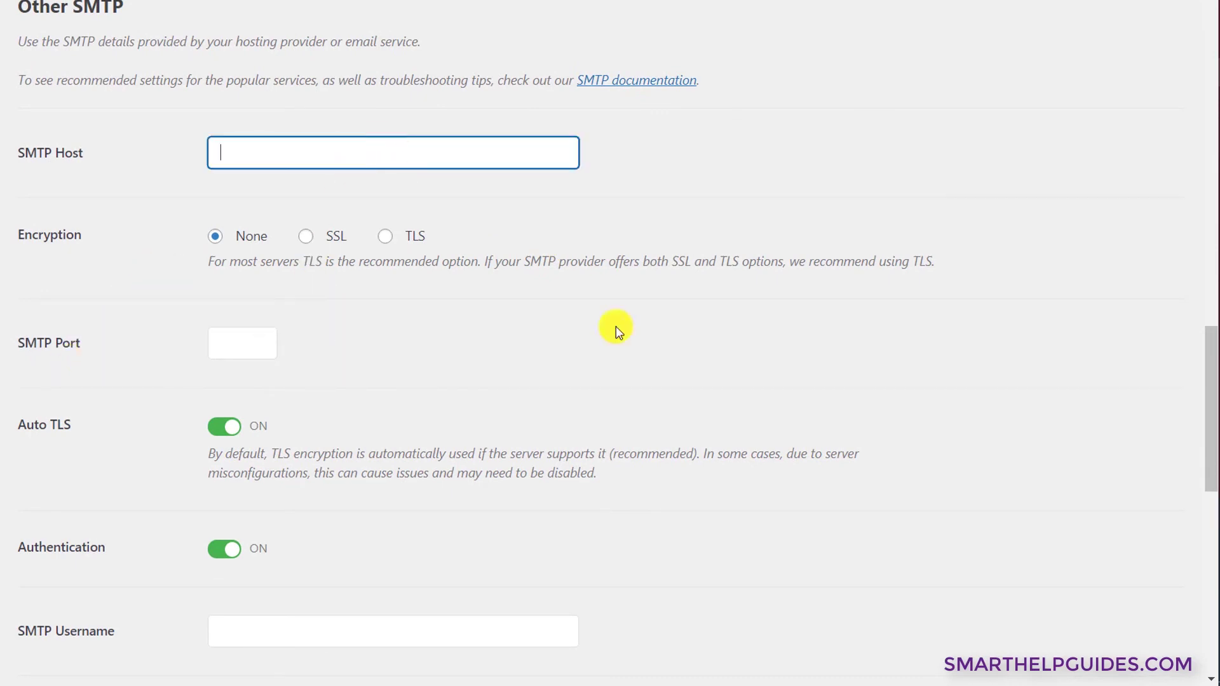
left_click(594, 5)
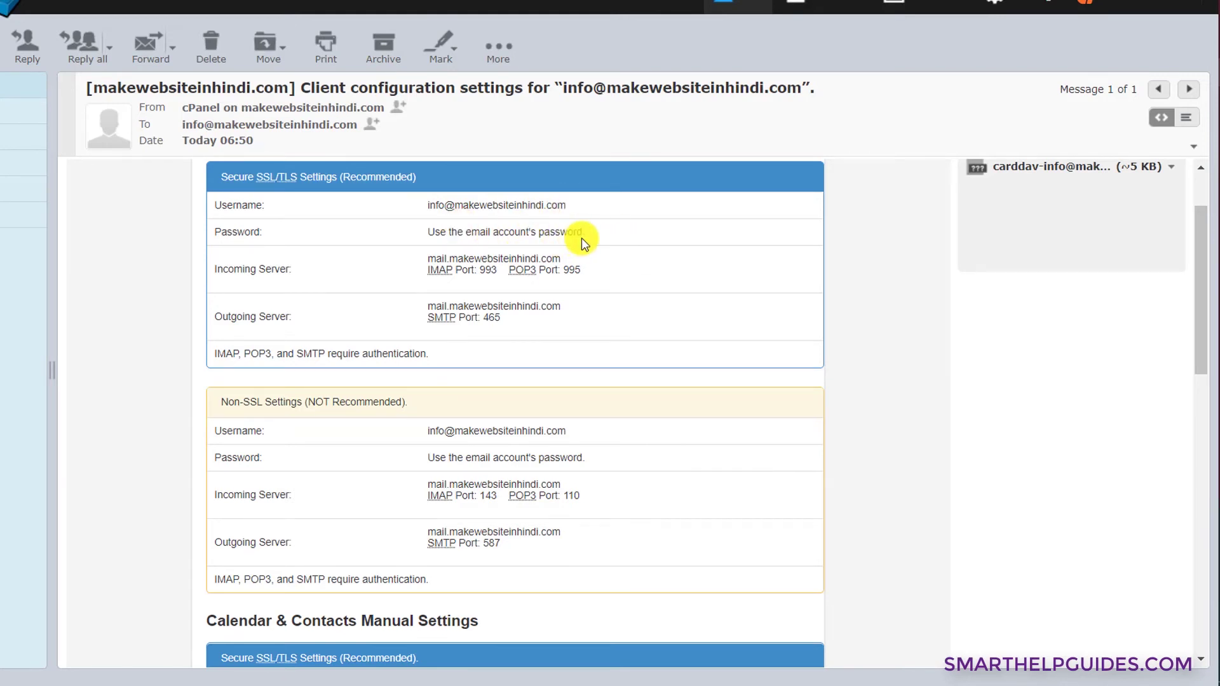
- Copy the outgoing server mail.makewebsiteinhindi.com from the configuration email into SMTP Host
scroll(533, 374, "down", 3)
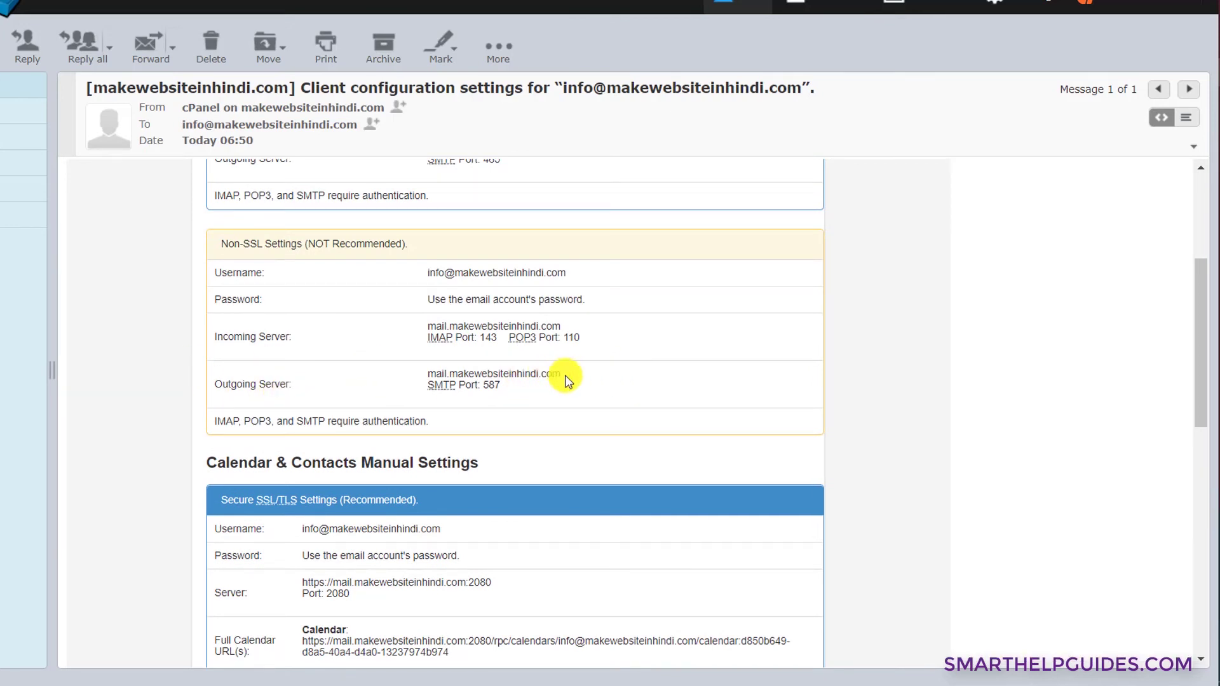
left_click_drag(575, 377, 439, 370)
key("ctrl+c")
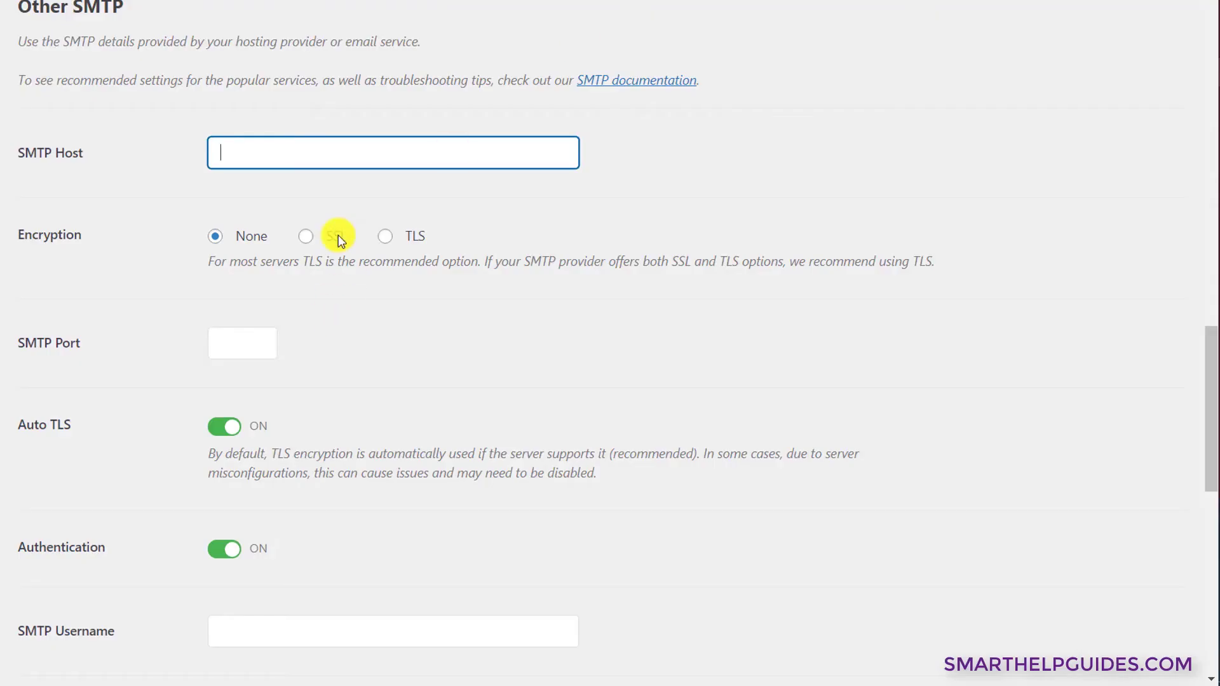
left_click(313, 180)
key("ctrl+v")
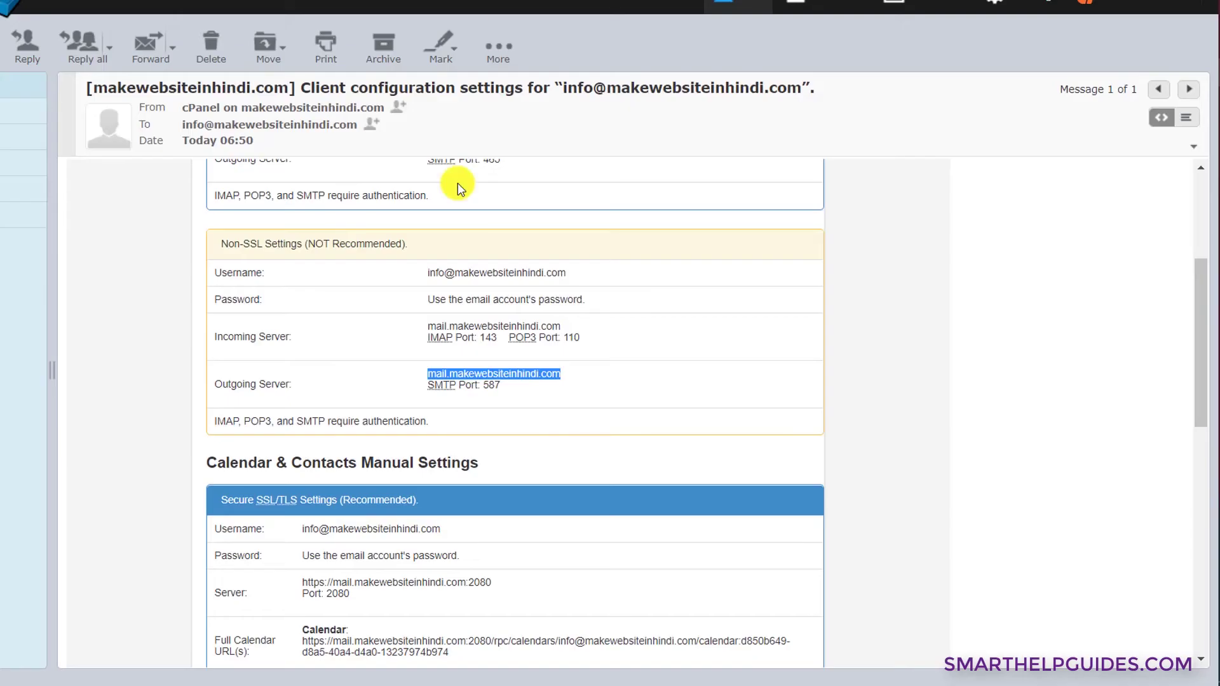
- Select the non-SSL SMTP port 587 in the configuration email
left_click(501, 384)
left_click(499, 394)
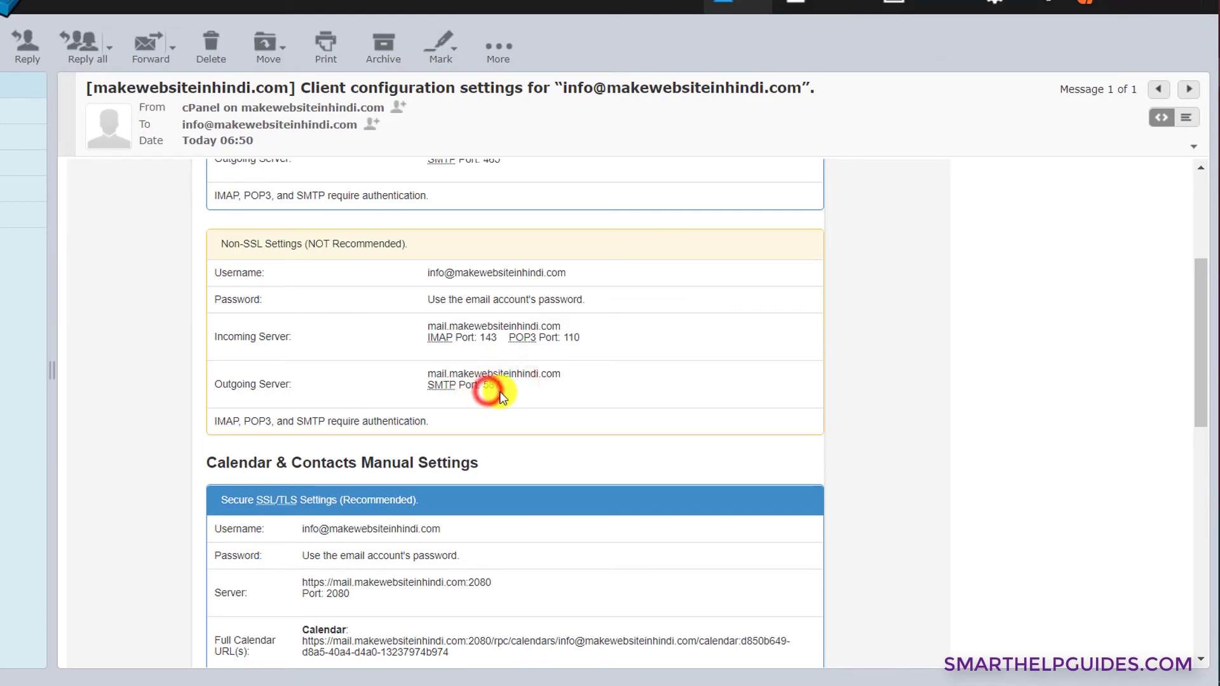
double_click(499, 385)
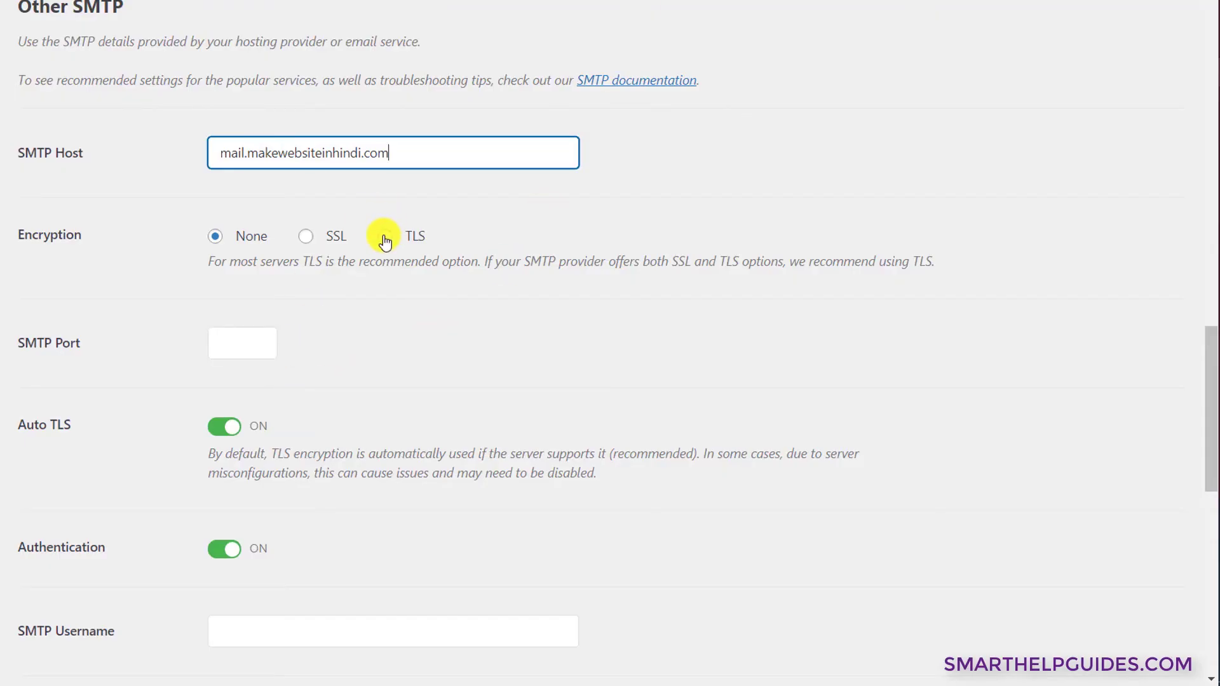
- Switch encryption to TLS and paste the mail account's address as the SMTP Username
left_click(385, 238)
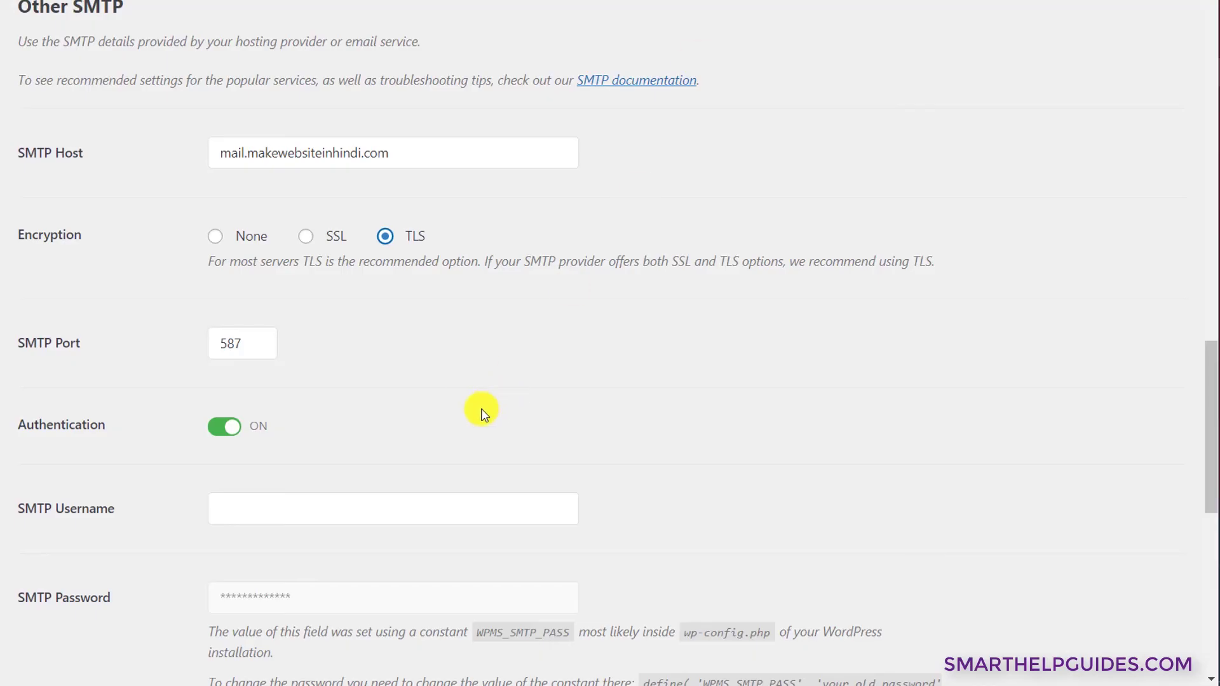
scroll(226, 154, "down", 5)
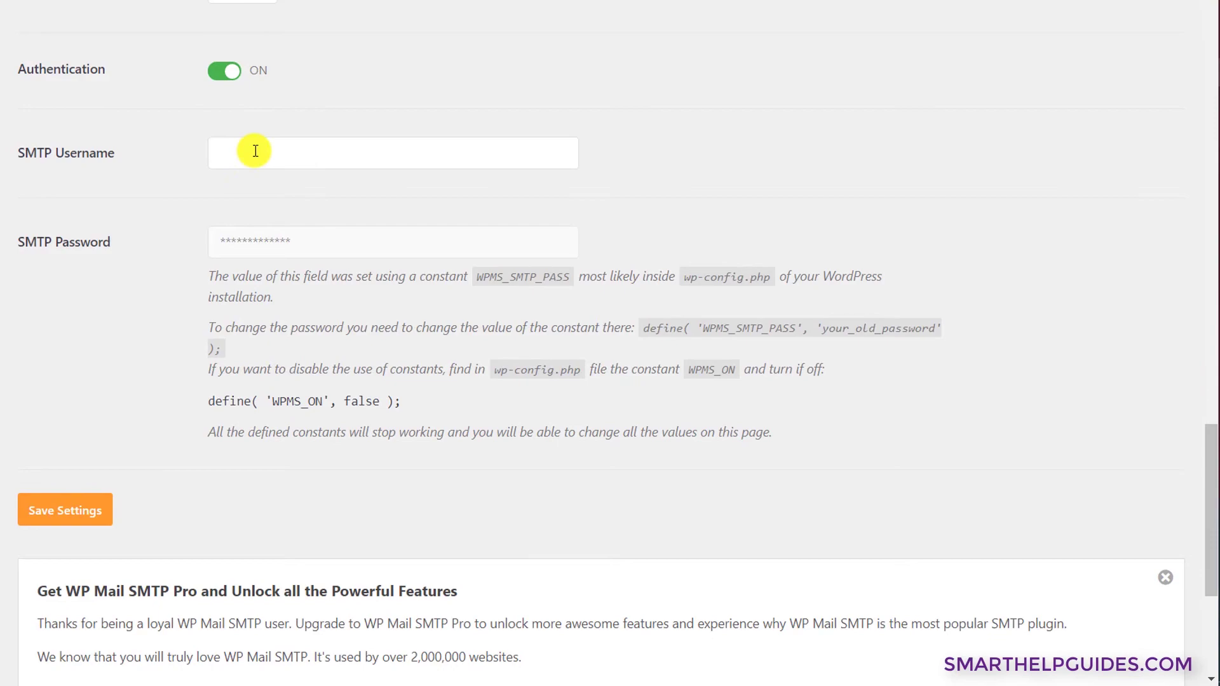
left_click(253, 151)
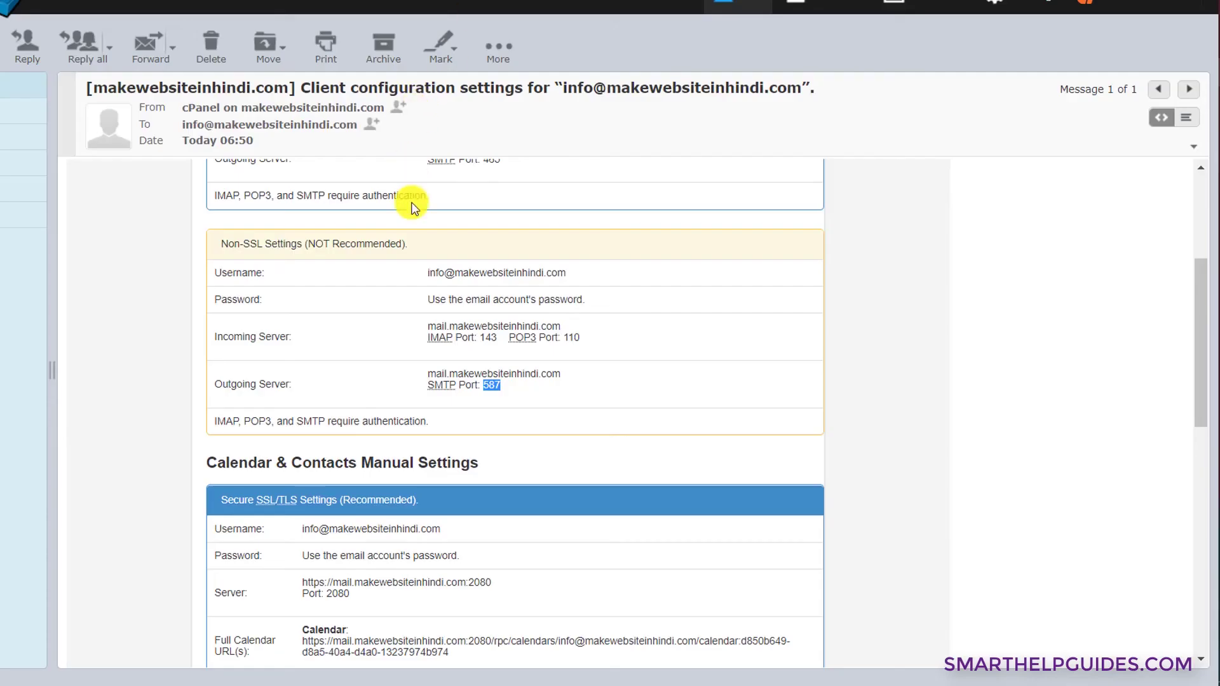
scroll(579, 326, "up", 1)
left_click_drag(578, 326, 427, 326)
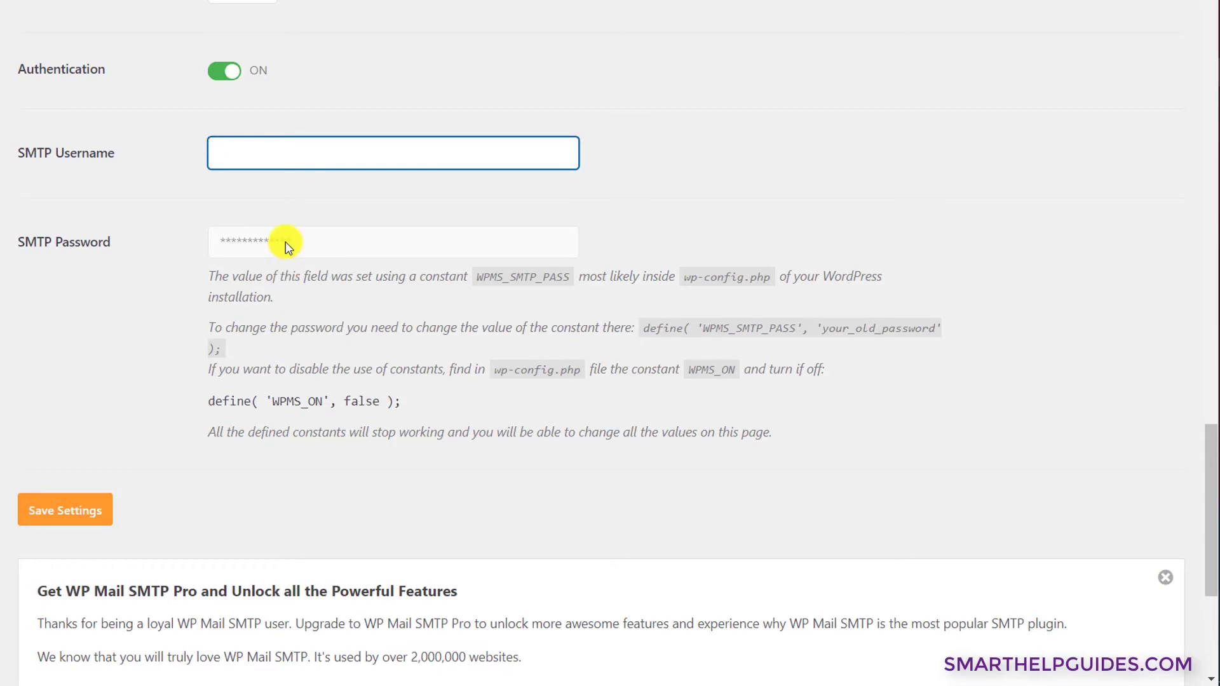
key("ctrl+v")
- Check and select the address in the From Email field
scroll(361, 245, "up", 1)
scroll(361, 248, "up", 20)
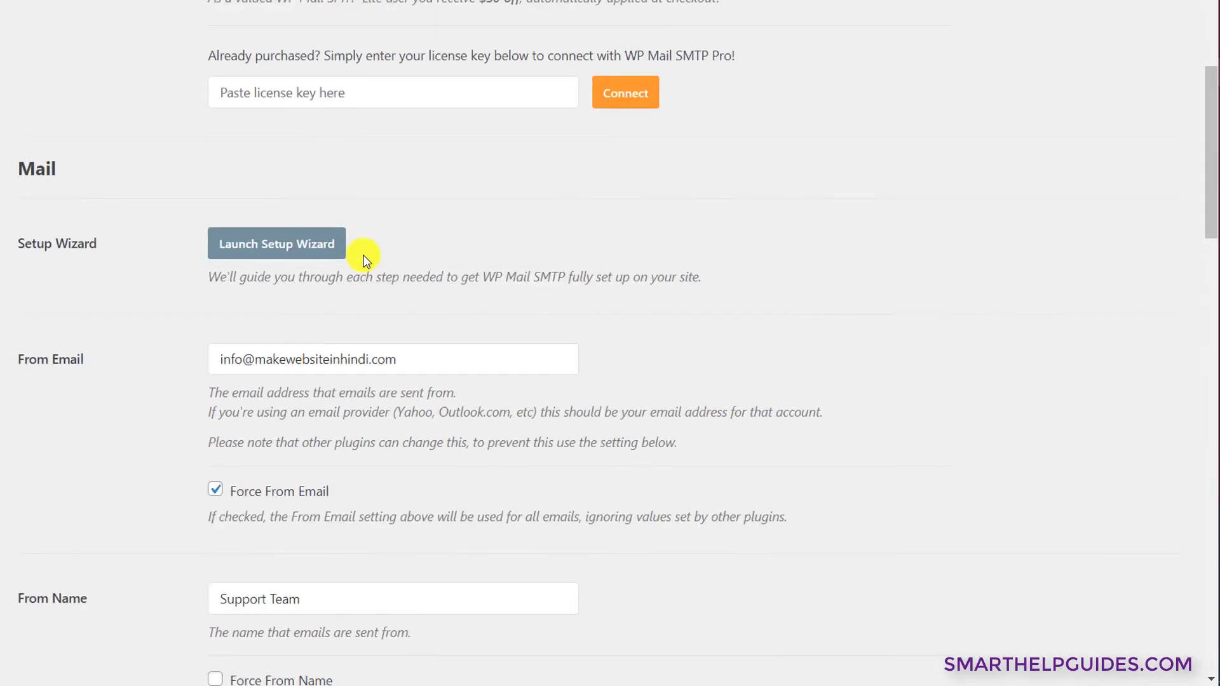
scroll(366, 277, "down", 10)
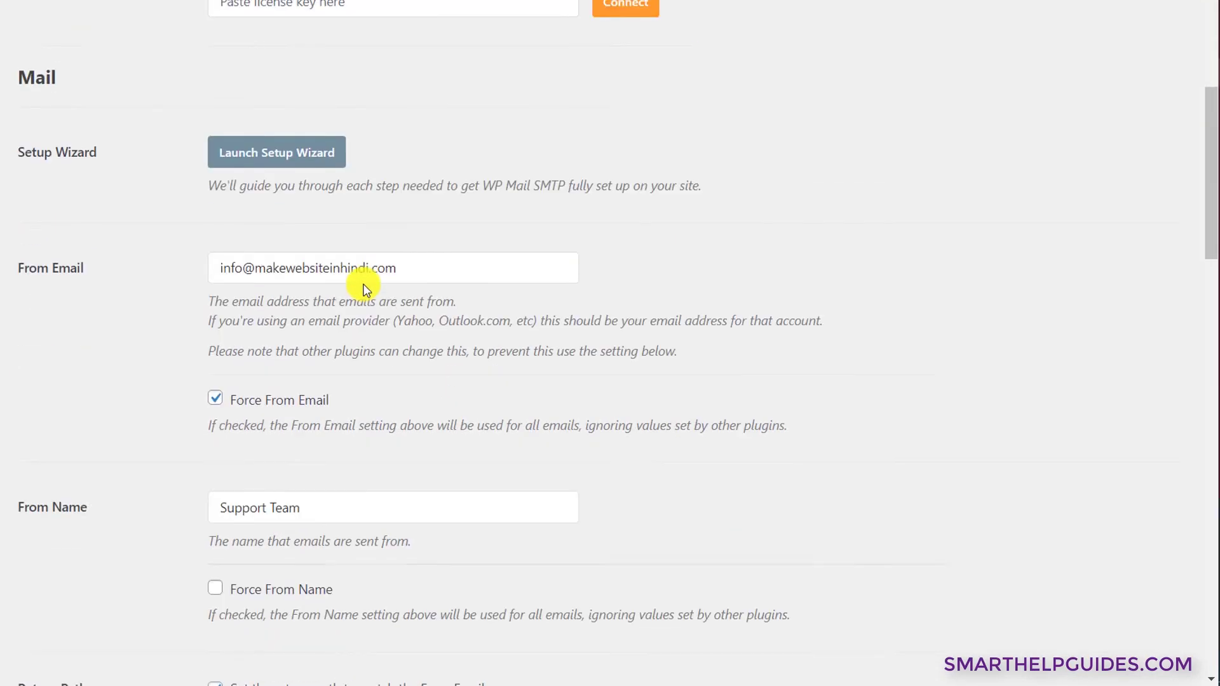
left_click(400, 197)
triple_click(399, 197)
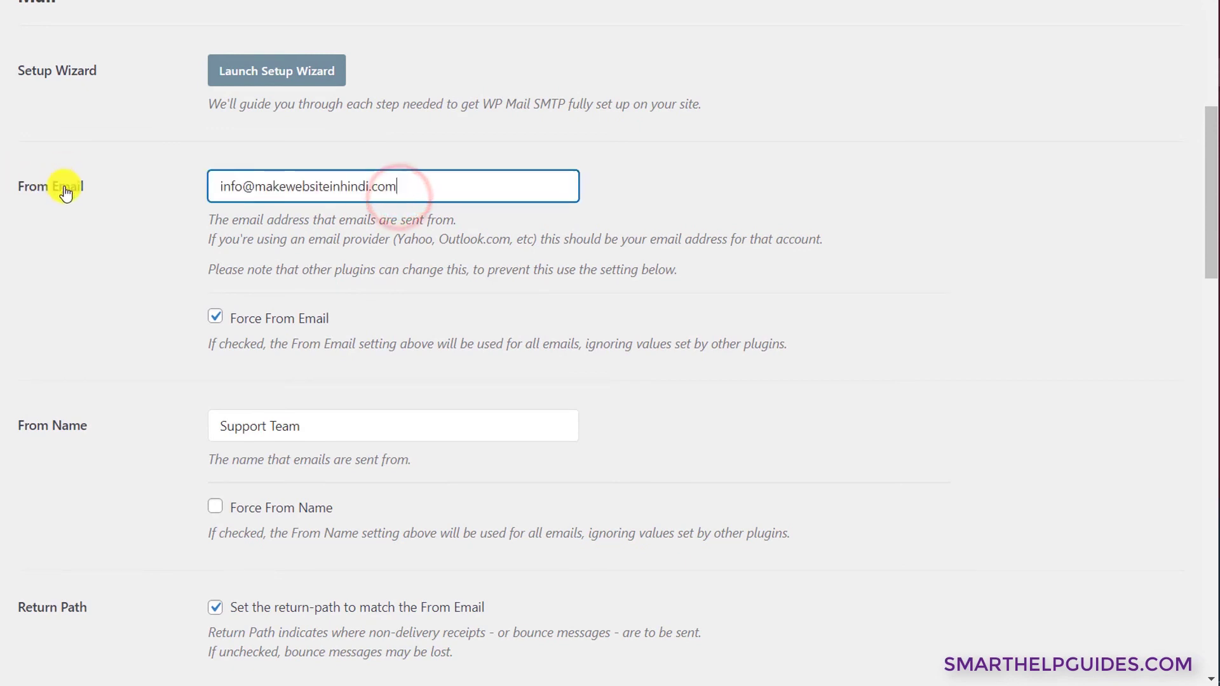
scroll(321, 517, "down", 15)
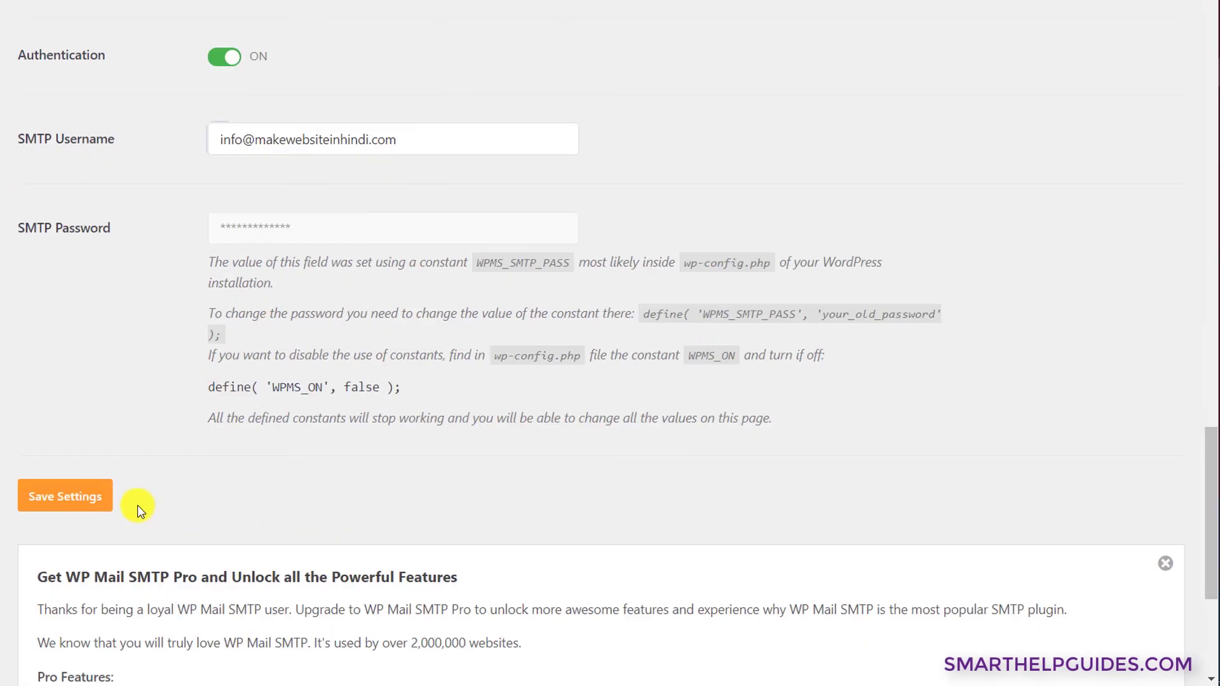
- Save the Other SMTP settings and check the 'Settings were successfully saved' notice
left_click(78, 498)
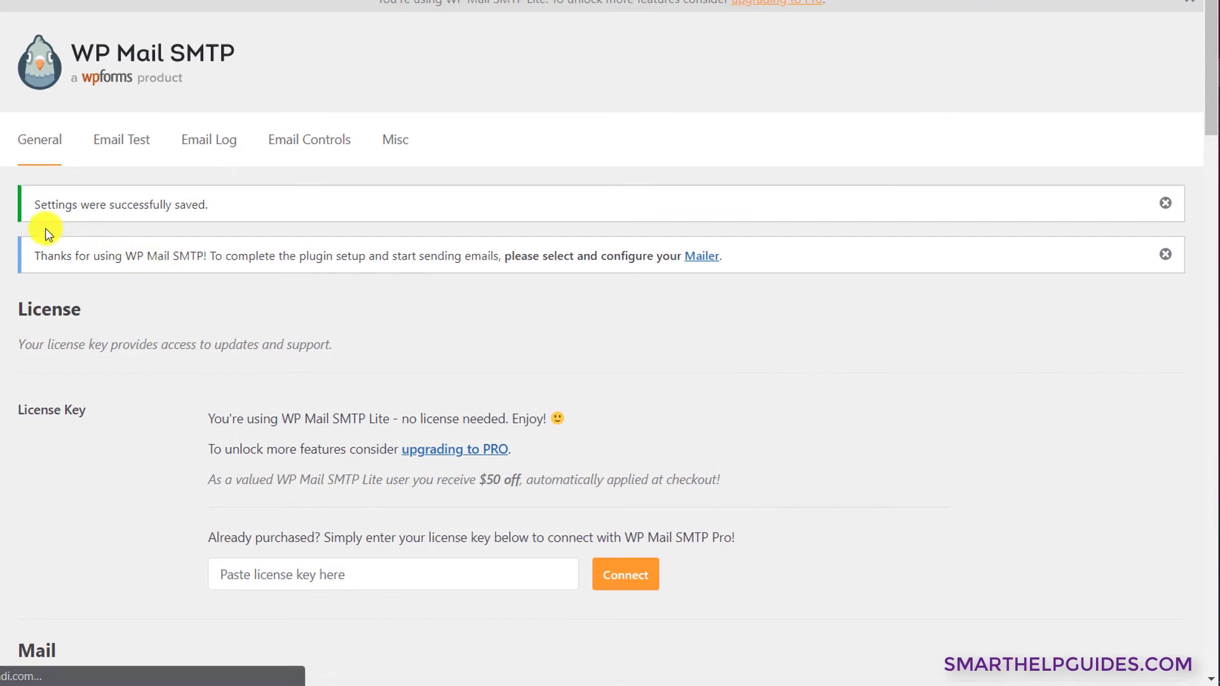
left_click_drag(28, 210, 247, 210)
left_click(247, 208)
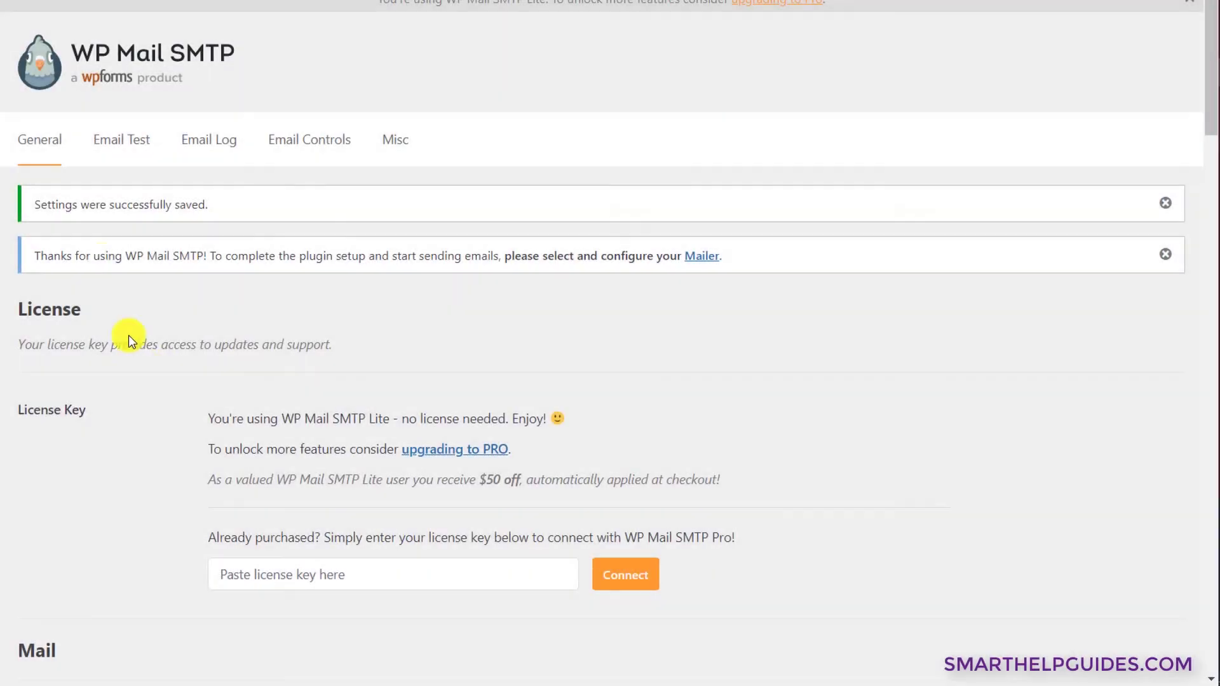
- Send a test email from the Email Test tab and review the result message
left_click(123, 147)
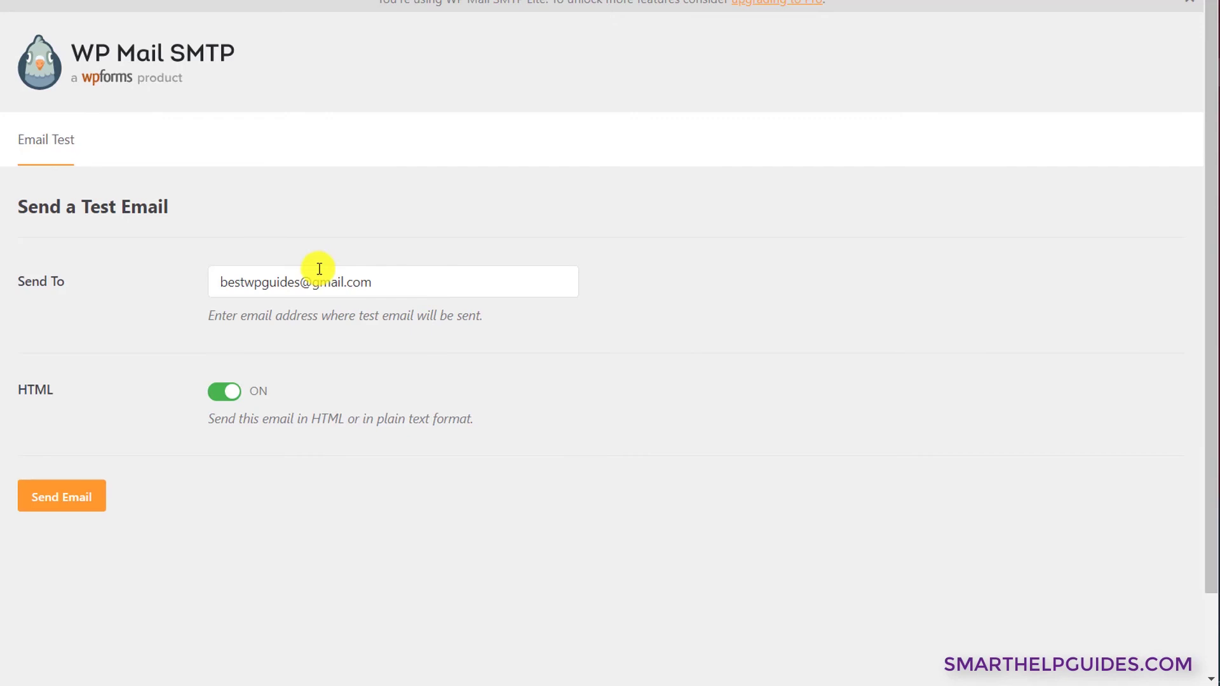
left_click(68, 495)
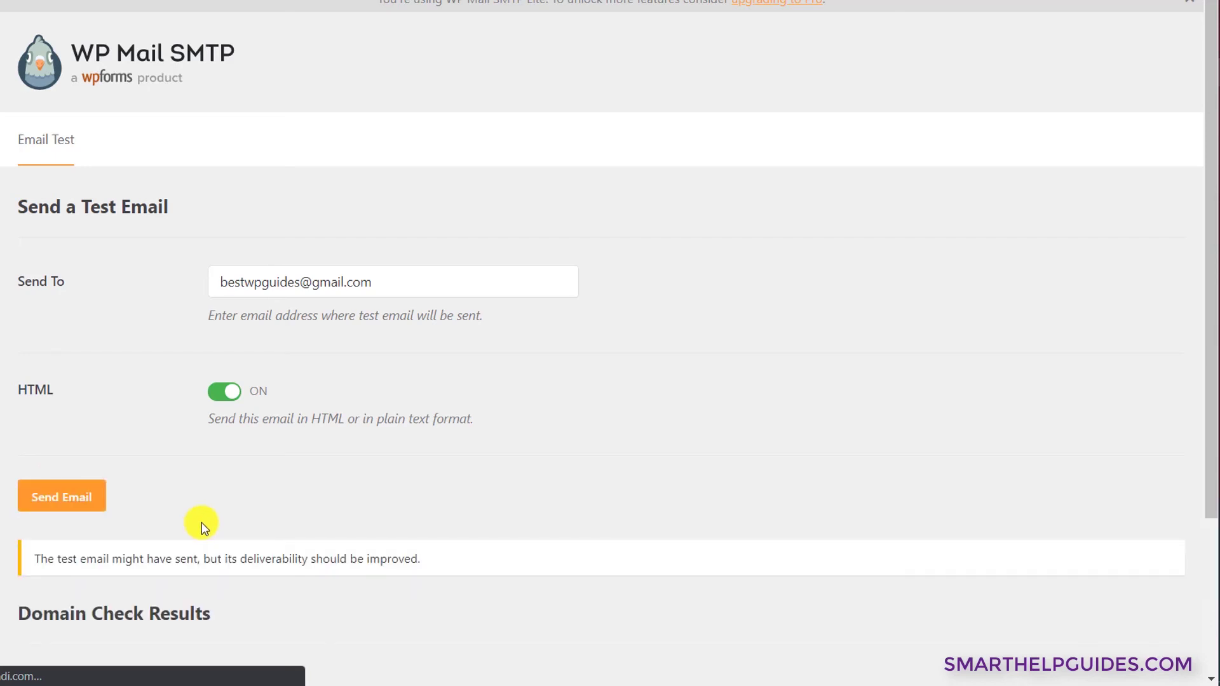
scroll(202, 526, "down", 3)
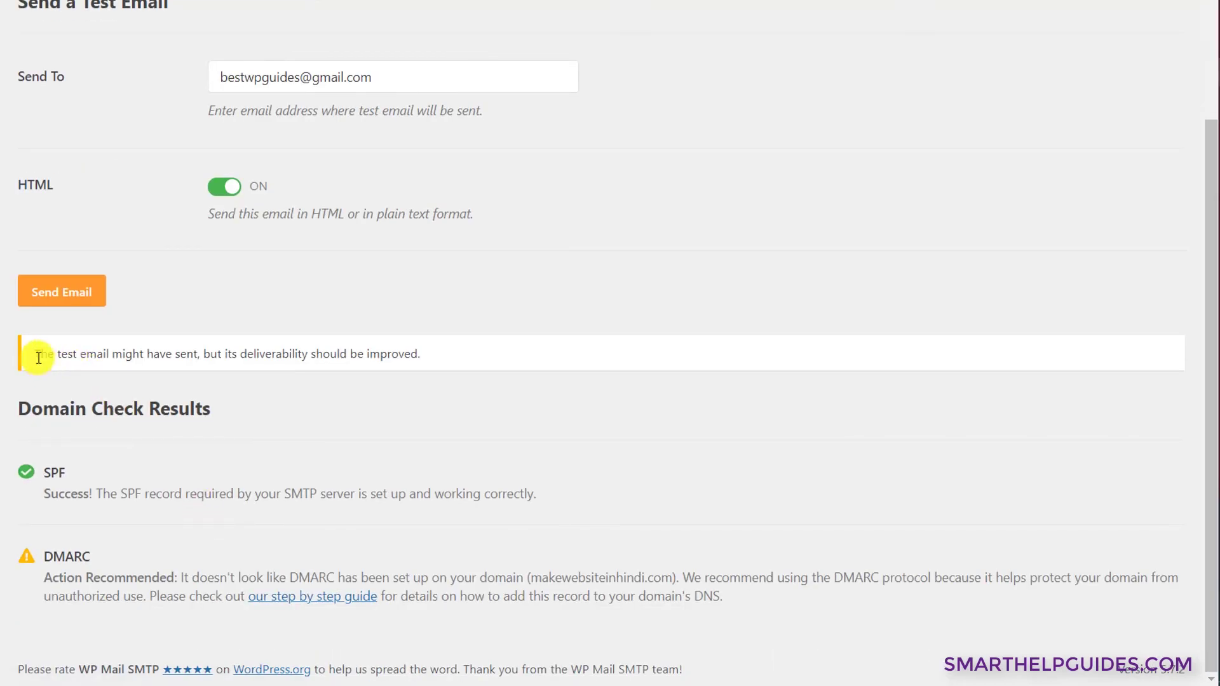
left_click_drag(38, 357, 393, 353)
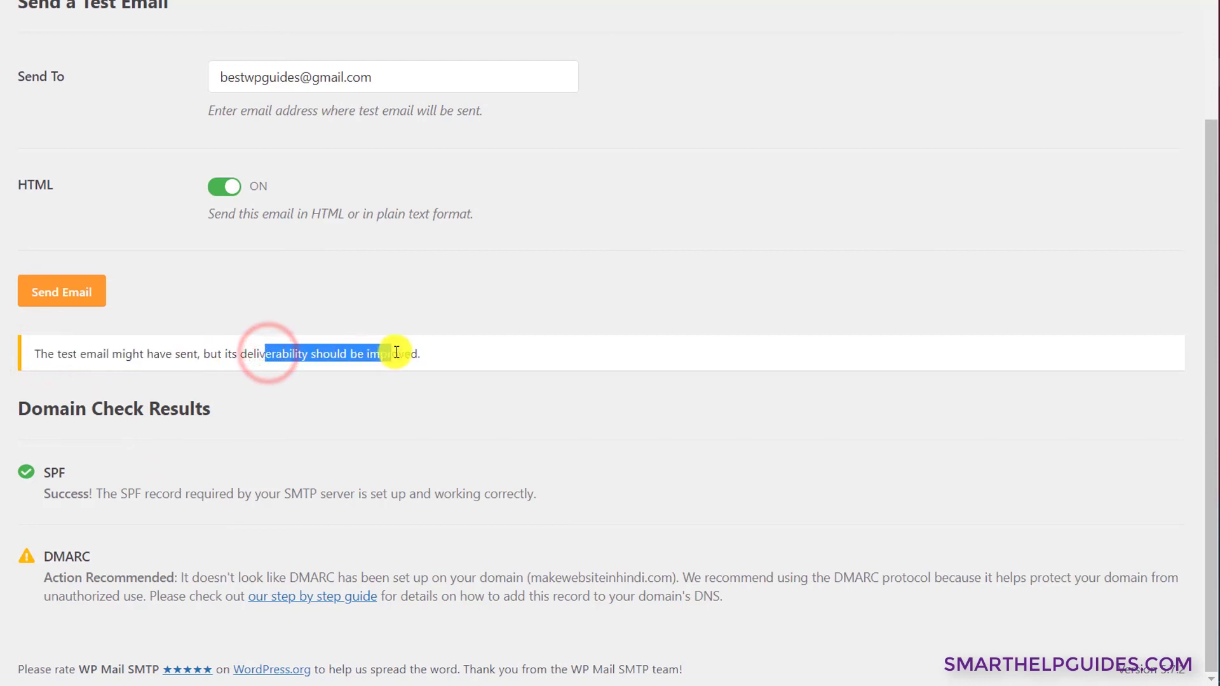
left_click(482, 366)
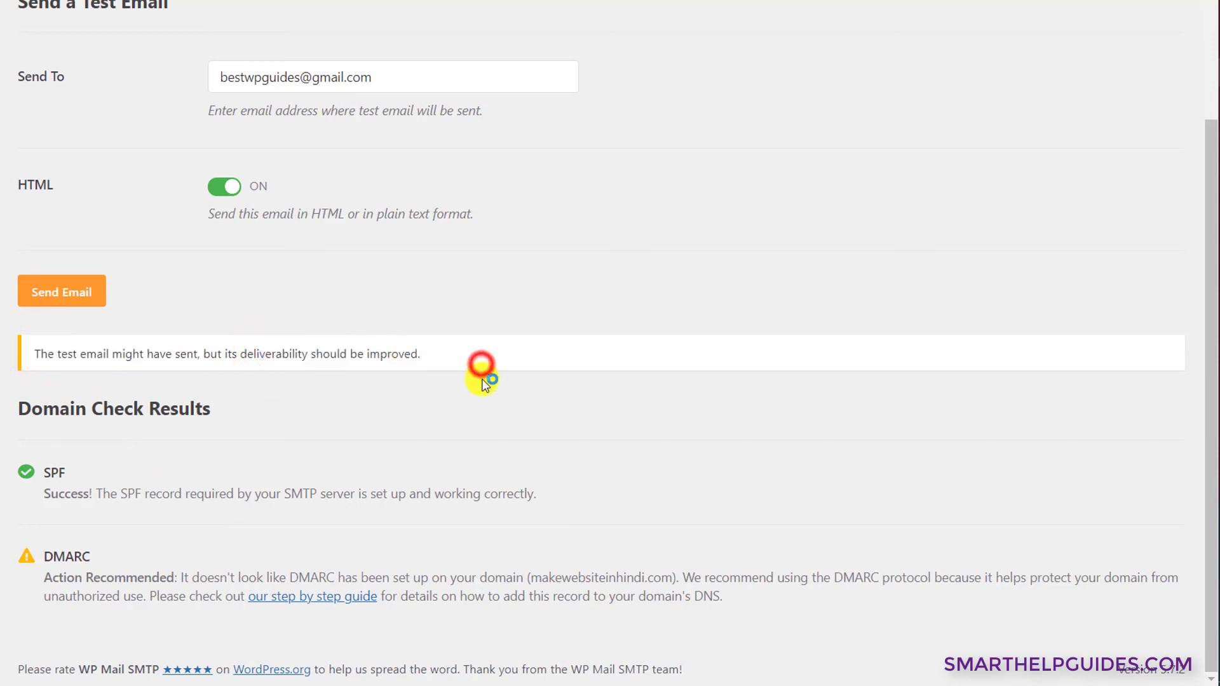
- Review the Domain Check Results, noting the SPF success explanation
left_click(476, 429)
left_click_drag(113, 499, 251, 501)
left_click(253, 499)
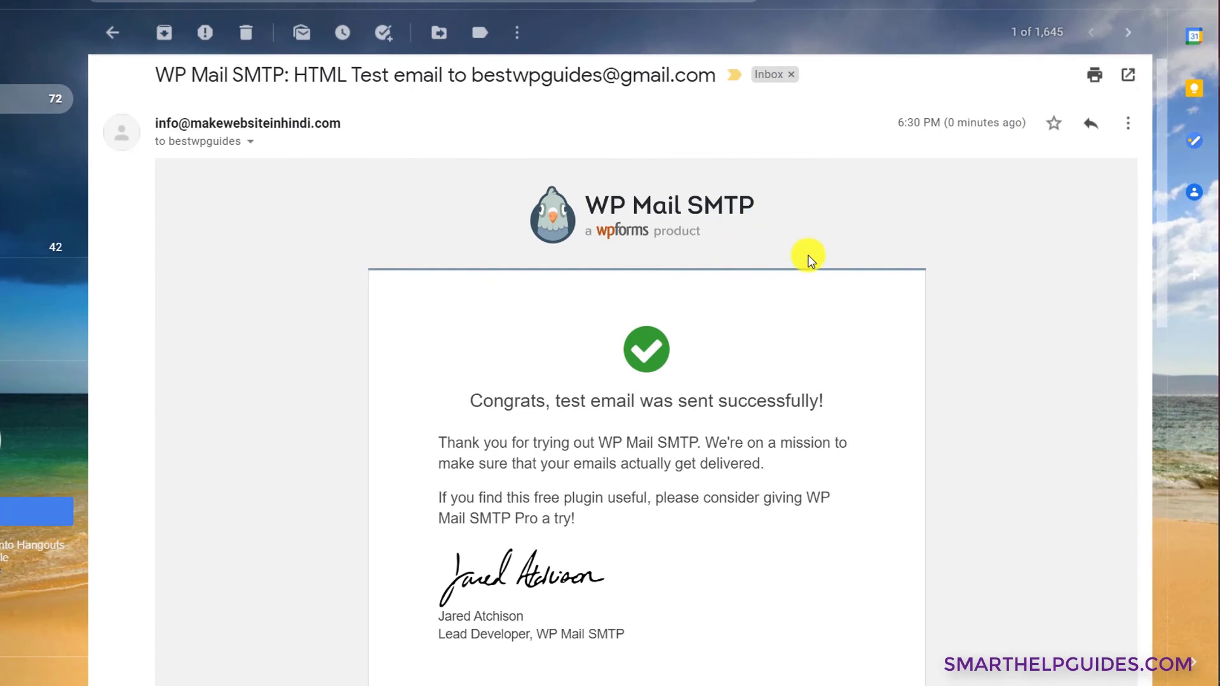
- Expand the sender details and check the Support Team name and sender address
left_click(246, 145)
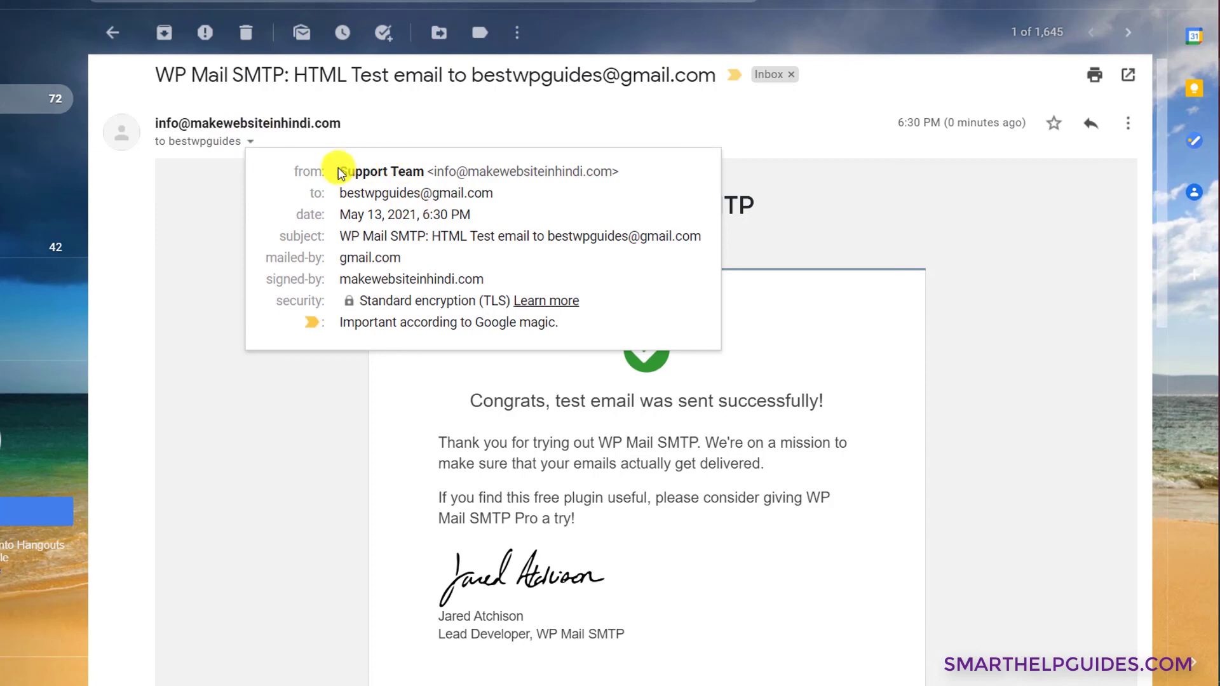
left_click_drag(339, 171, 424, 171)
mouse_move(397, 188)
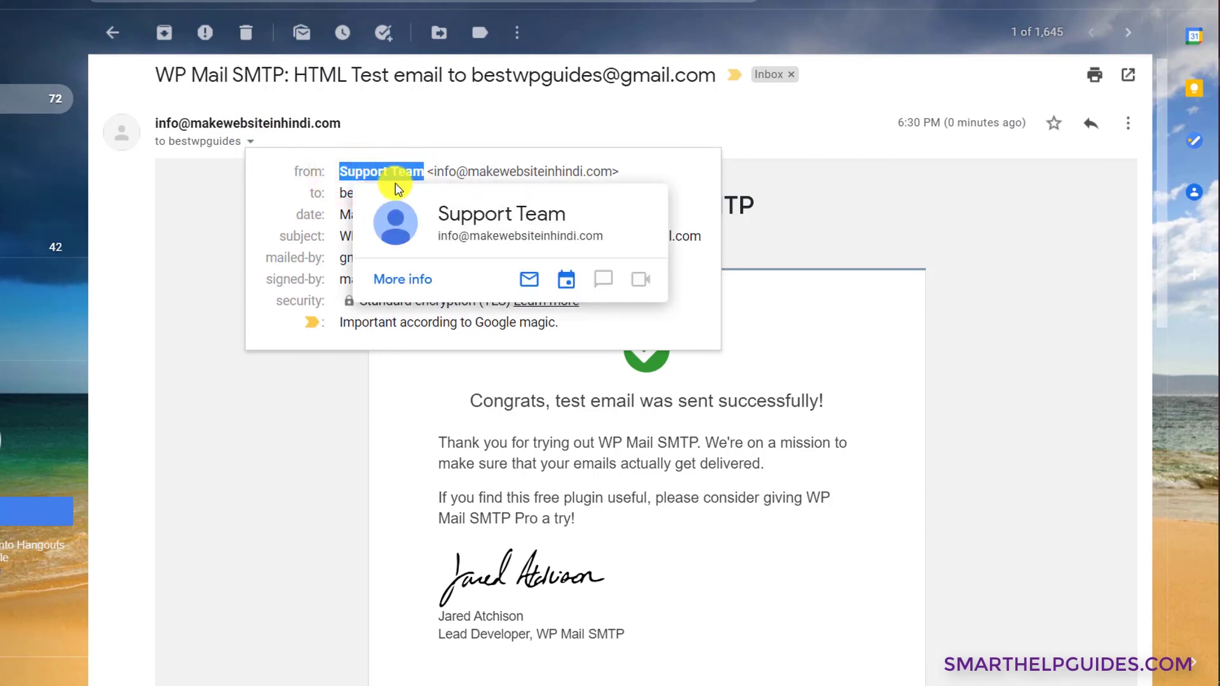
left_click(300, 185)
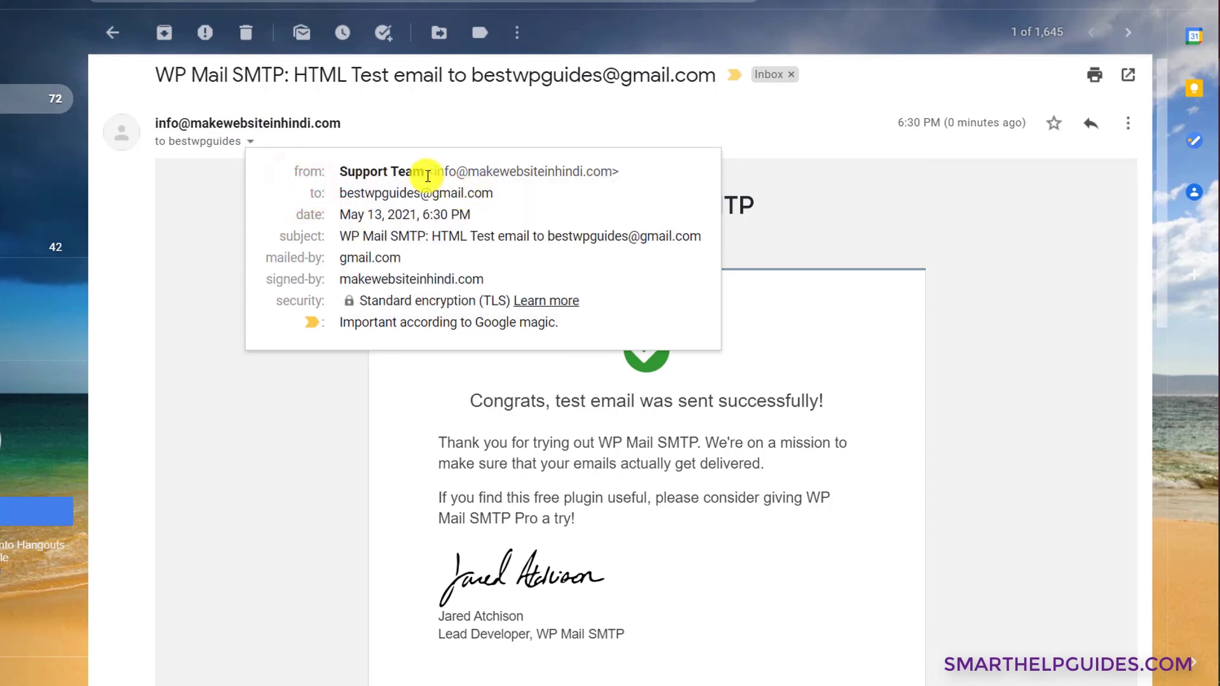
left_click_drag(435, 172, 595, 174)
left_click(561, 235)
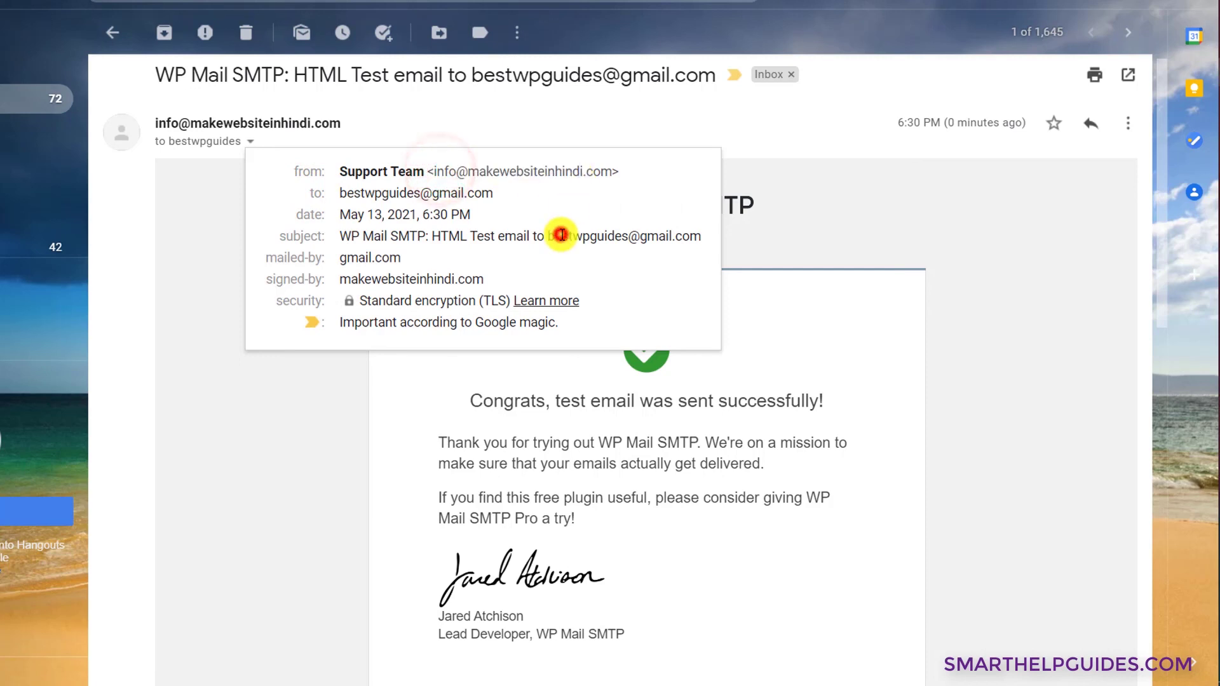
- Check the recipient, signed-by domain and Google importance note in the details
left_click_drag(400, 193, 495, 194)
left_click(521, 236)
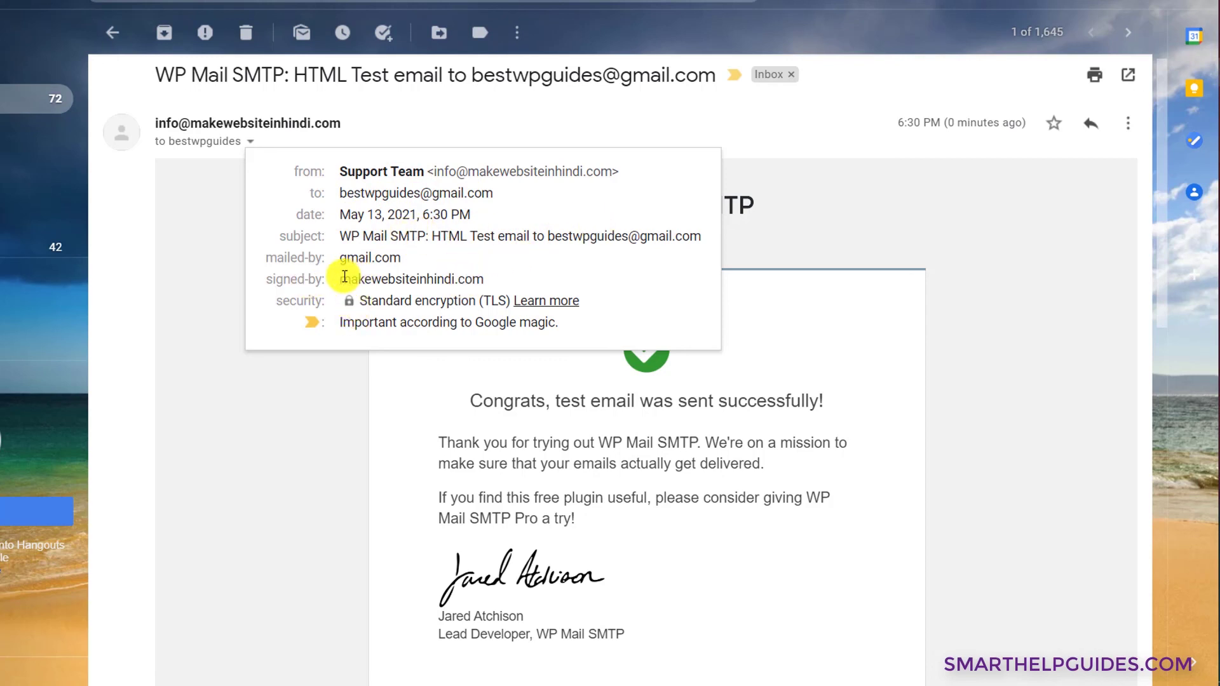
left_click_drag(345, 276, 474, 277)
left_click(537, 271)
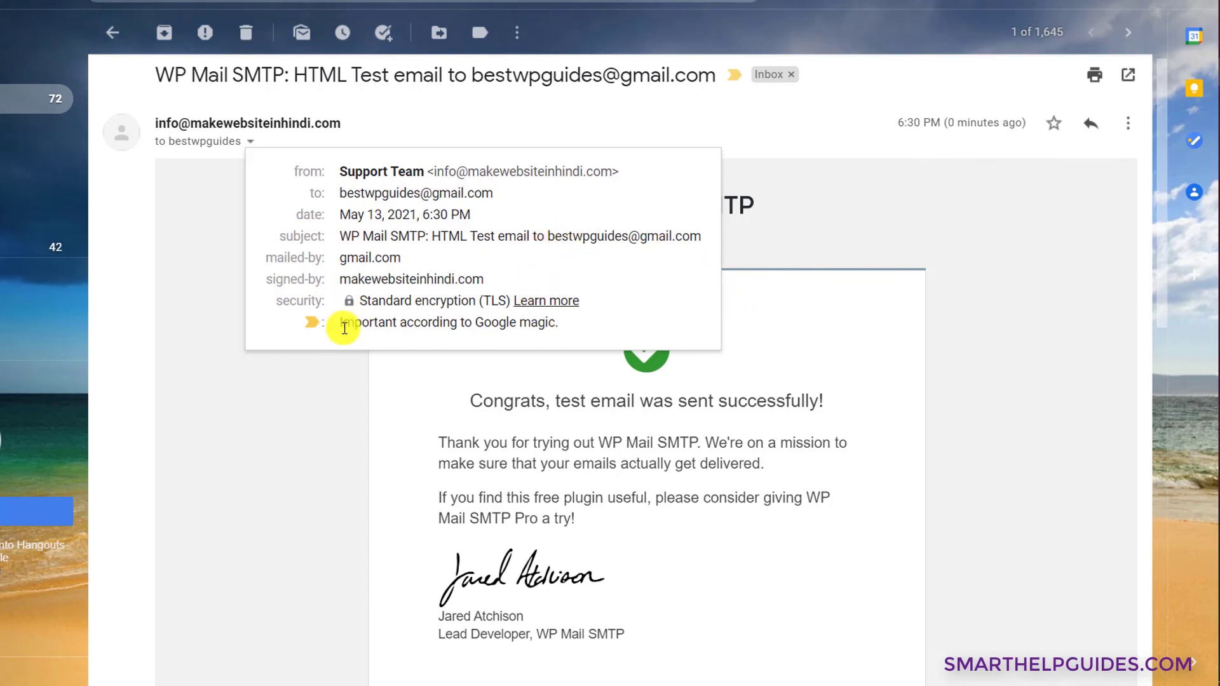
left_click_drag(340, 326, 563, 326)
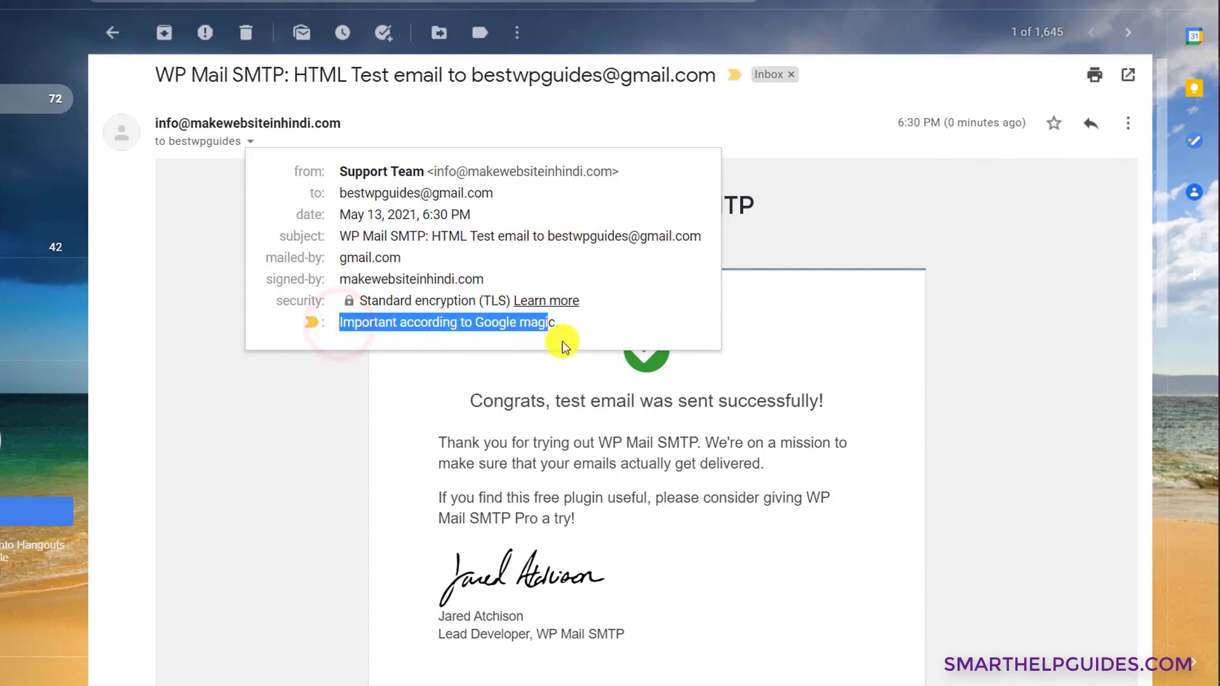
left_click(808, 371)
- Scroll through the test email body reading 'Congrats, test email was sent successfully!'
scroll(804, 366, "down", 1)
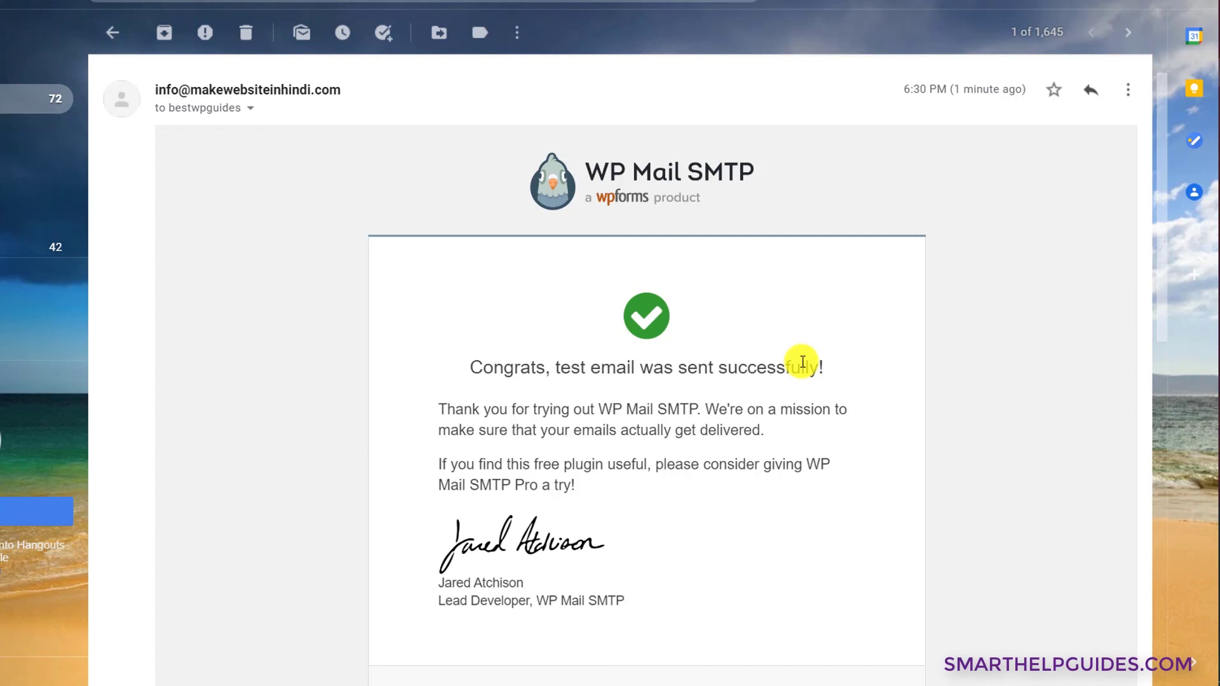
scroll(803, 362, "down", 3)
scroll(798, 357, "up", 3)
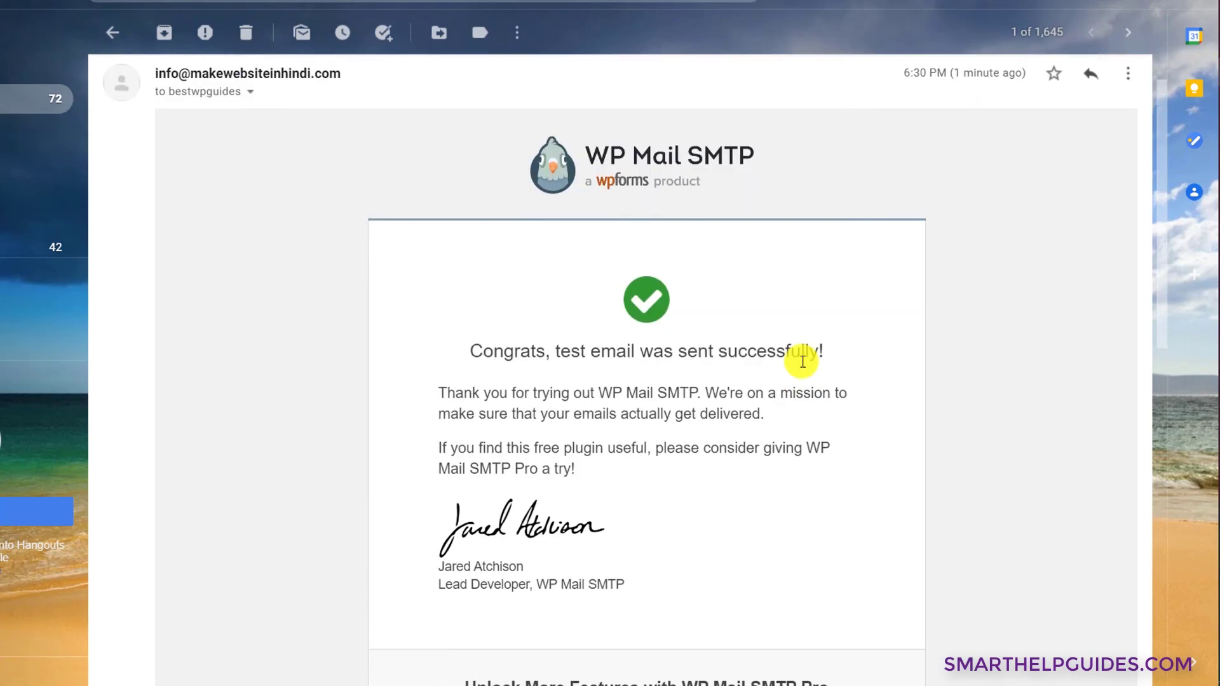